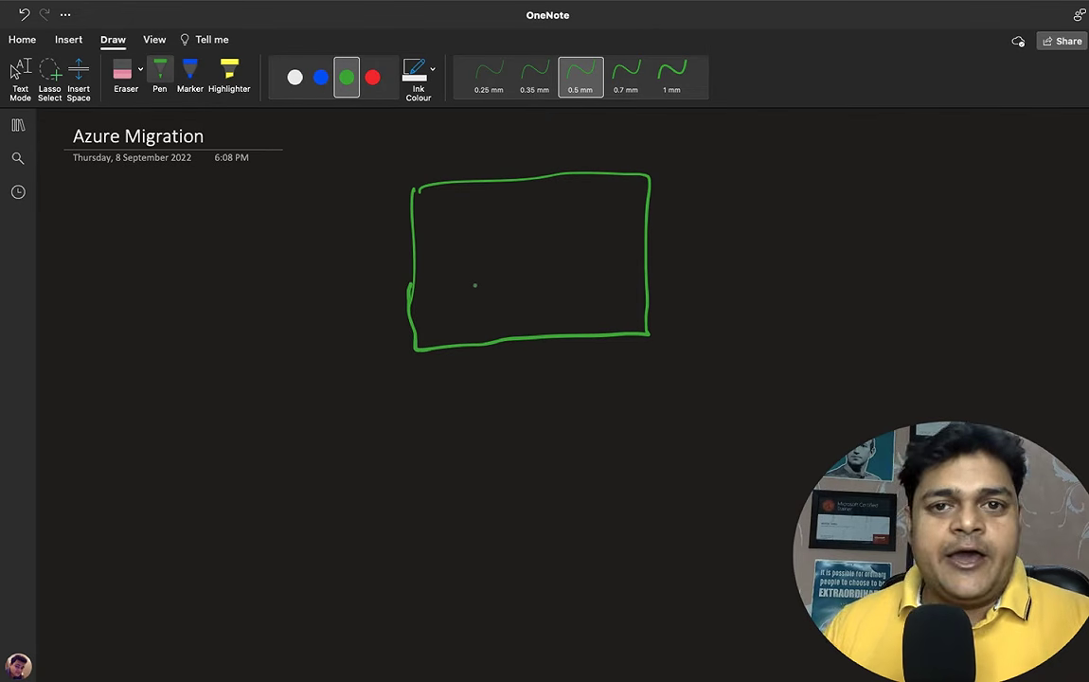
Step: Handwrite the label "Azure Portal" in green above the rectangle
mouse_move(454, 163)
left_mouse_down()
mouse_move(461, 142)
mouse_move(635, 147)
left_mouse_up()
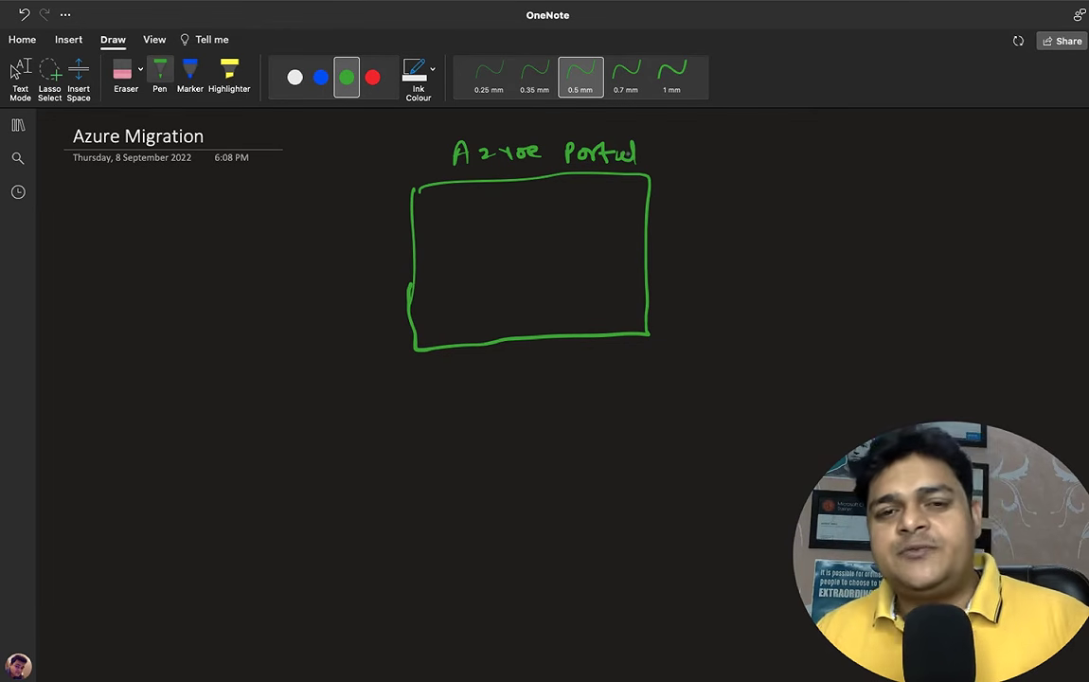
Step: Handwrite "Azure Migration" in red below the green rectangle and enclose it in a red box
left_click(367, 81)
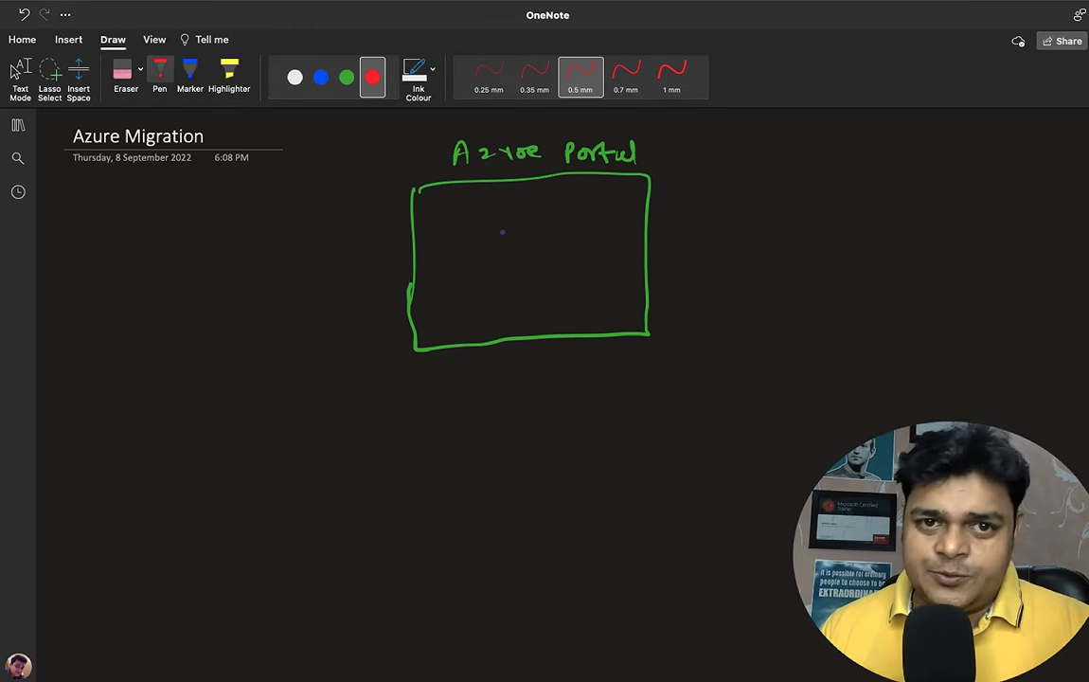
key("Escape")
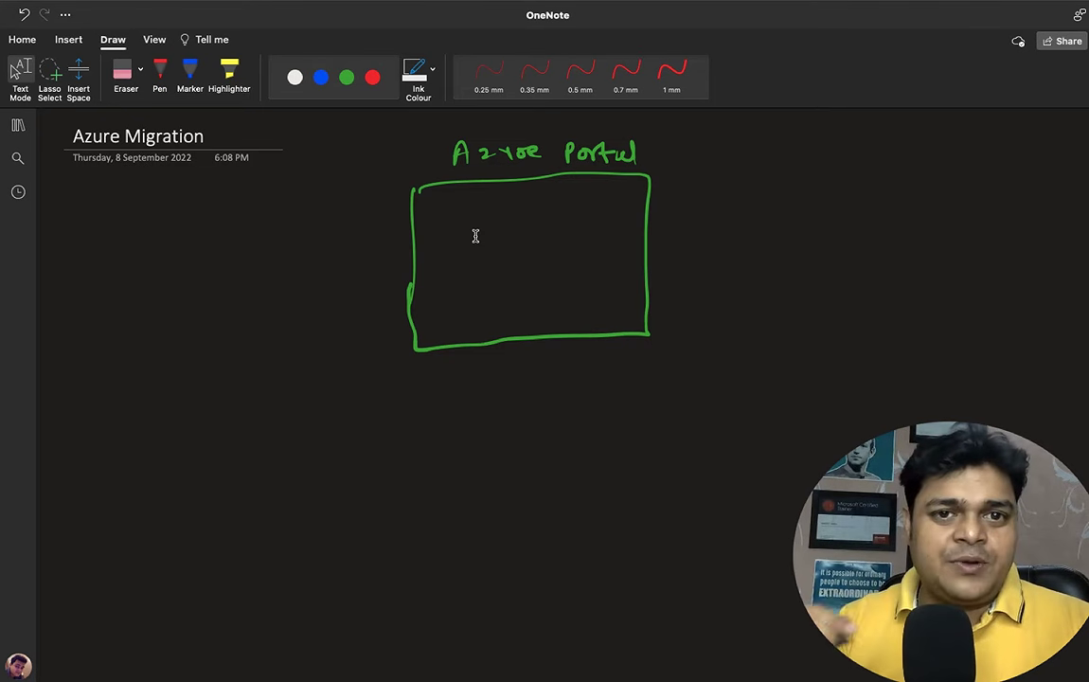
left_click(372, 77)
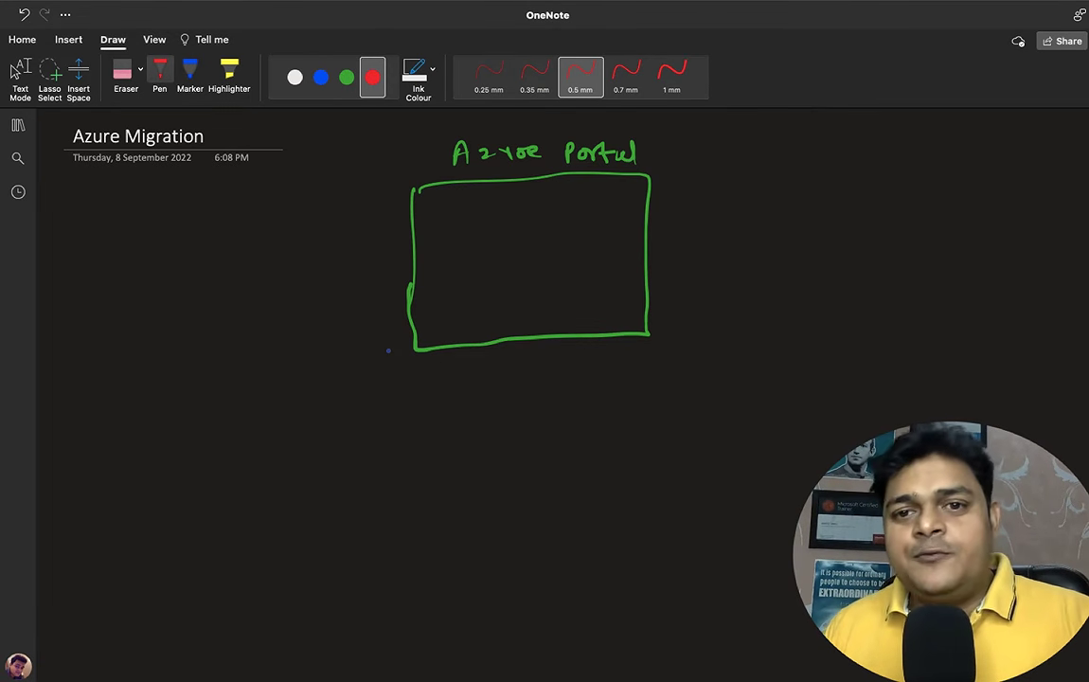
key("Escape")
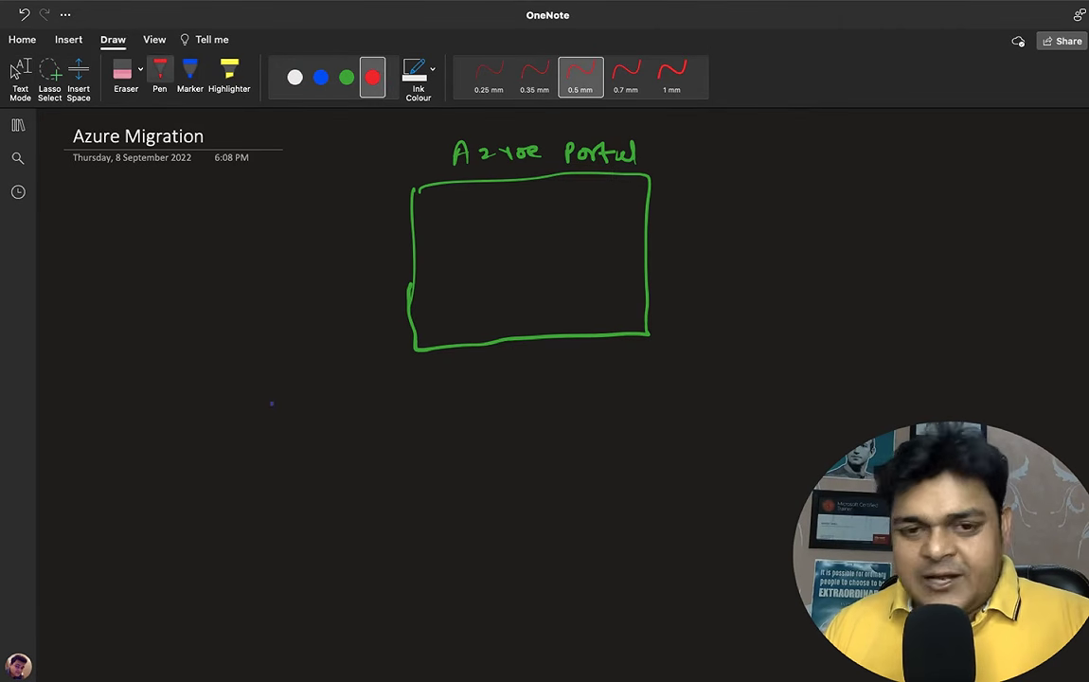
left_click_drag(477, 409, 511, 417)
left_click_drag(514, 408, 551, 417)
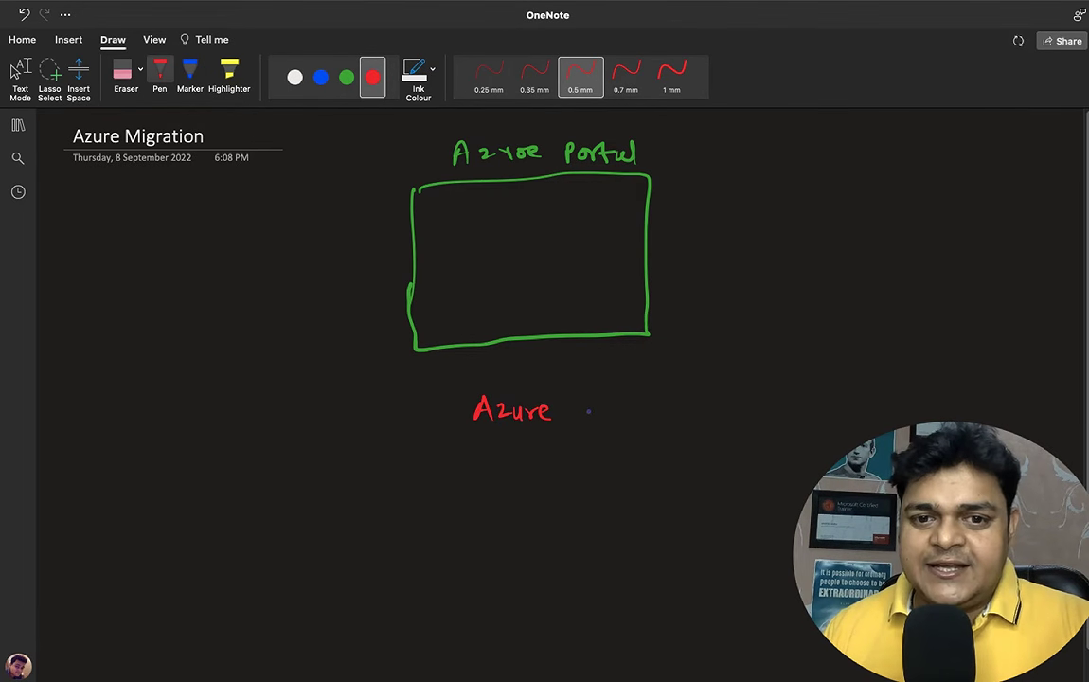
mouse_move(567, 422)
left_mouse_down()
mouse_move(593, 409)
mouse_move(610, 424)
mouse_move(660, 404)
mouse_move(668, 419)
mouse_move(717, 409)
left_mouse_up()
mouse_move(461, 390)
left_mouse_down()
mouse_move(461, 431)
mouse_move(721, 389)
mouse_move(745, 440)
mouse_move(328, 450)
mouse_move(337, 443)
left_mouse_up()
Step: Draw two white branch arrows from the Azure Migration box to a boxed heading "Type of Migration" and a heading "Migration From"
left_click(294, 77)
mouse_move(752, 413)
left_mouse_down()
mouse_move(844, 411)
mouse_move(843, 445)
mouse_move(852, 438)
left_mouse_up()
left_click_drag(289, 485, 305, 486)
mouse_move(297, 486)
left_mouse_down()
mouse_move(299, 502)
mouse_move(316, 489)
mouse_move(315, 506)
mouse_move(331, 505)
left_mouse_up()
mouse_move(331, 489)
left_mouse_down()
mouse_move(352, 501)
mouse_move(368, 490)
mouse_move(377, 506)
mouse_move(540, 503)
left_mouse_up()
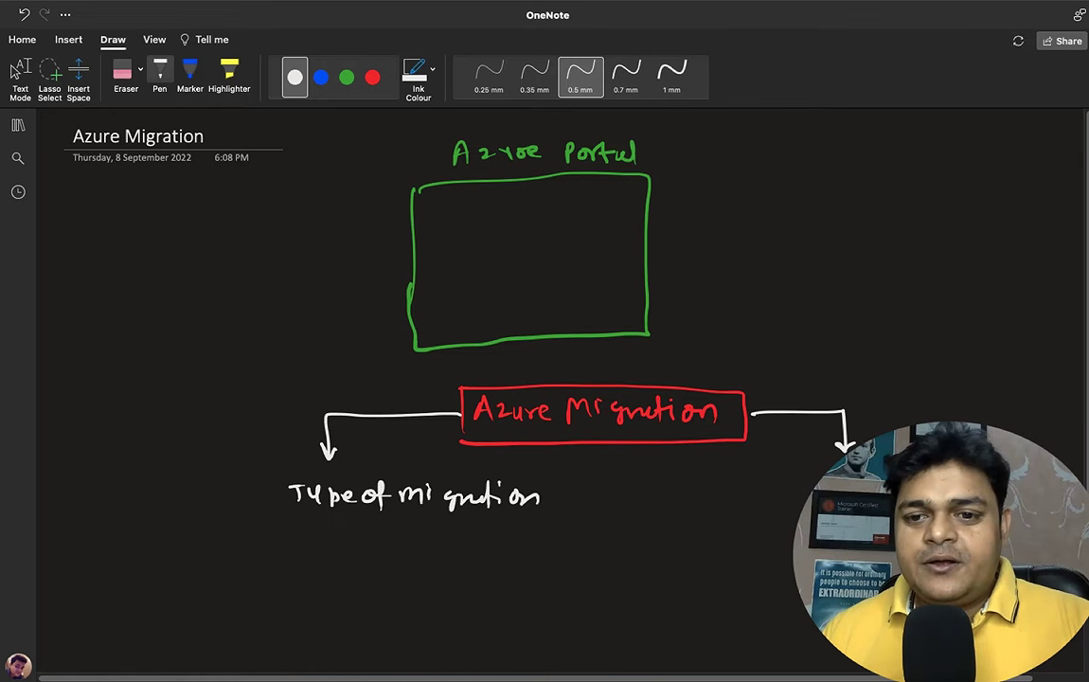
left_click_drag(808, 488, 812, 474)
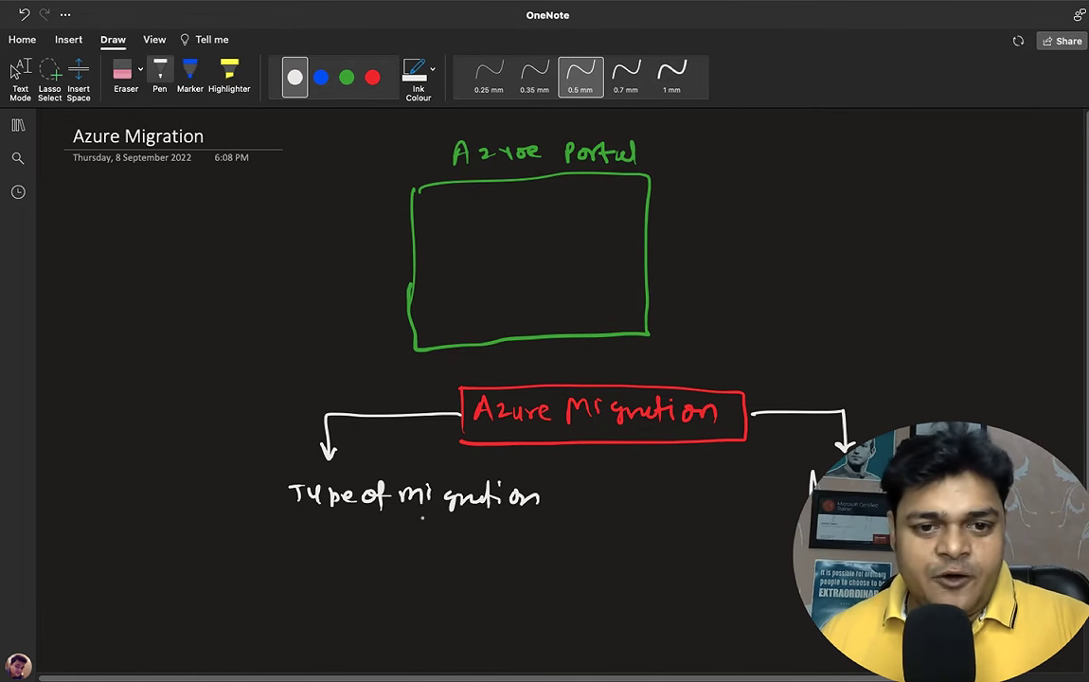
mouse_move(273, 517)
left_mouse_down()
mouse_move(275, 473)
mouse_move(535, 473)
mouse_move(560, 517)
mouse_move(285, 513)
left_mouse_up()
Step: Handwrite item 1, "Virtual Machine – (VMware, Hyper-V)", in green below the Type of Migration heading
left_click(347, 76)
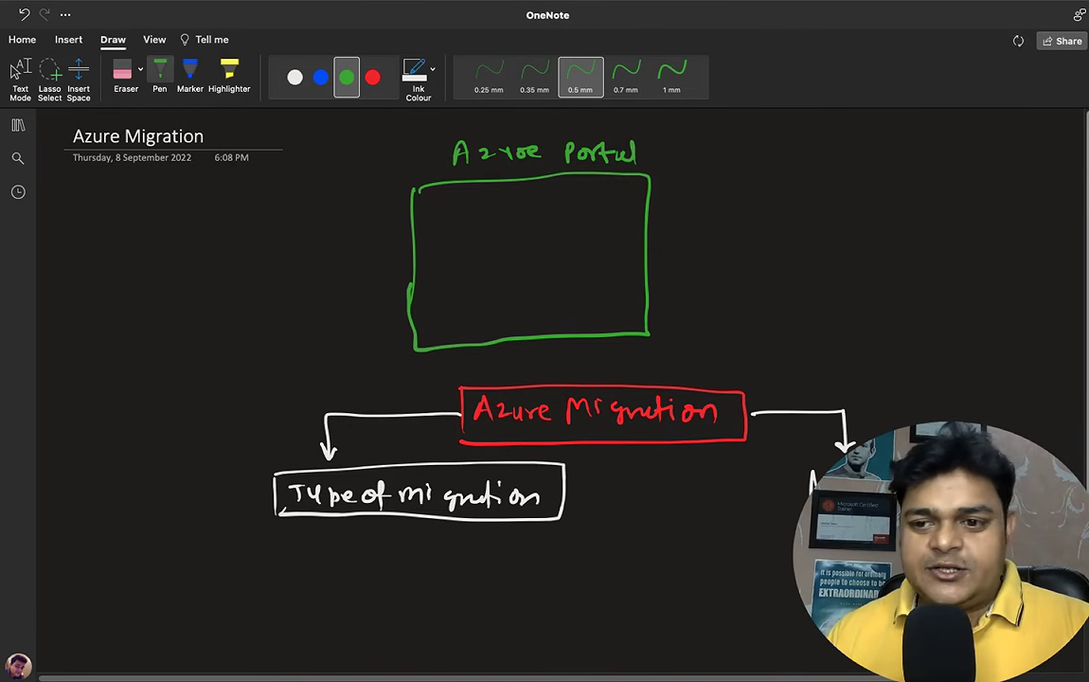
scroll(265, 557, "down", 2)
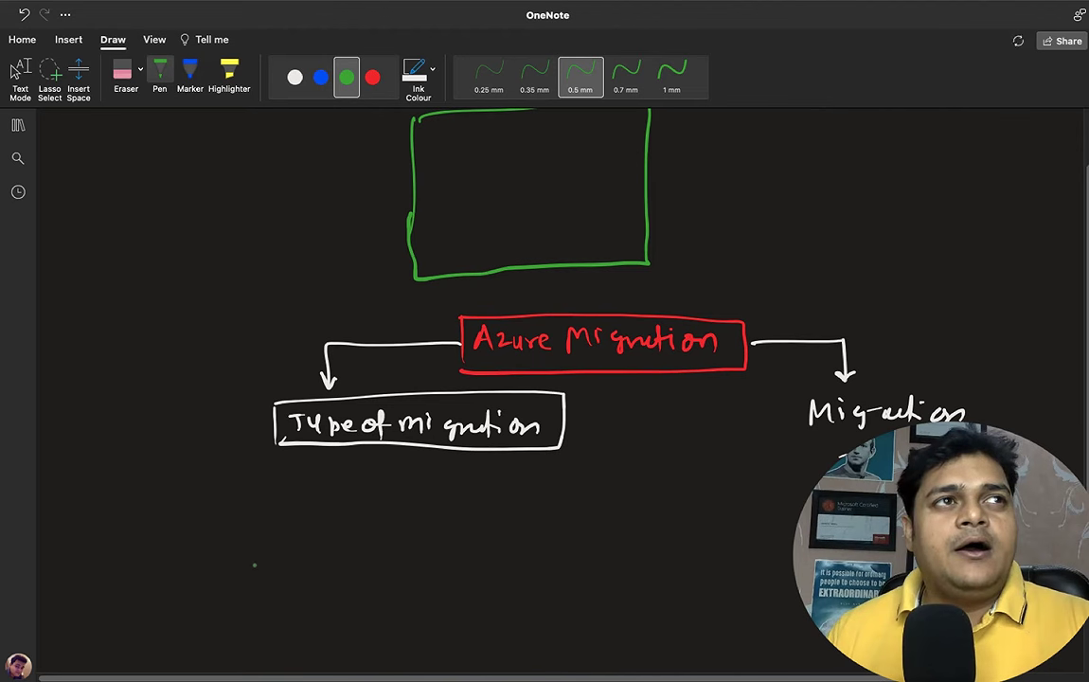
mouse_move(286, 499)
left_mouse_down()
mouse_move(294, 509)
mouse_move(566, 511)
mouse_move(596, 495)
mouse_move(630, 508)
mouse_move(672, 497)
mouse_move(685, 507)
mouse_move(750, 507)
mouse_move(762, 494)
mouse_move(790, 502)
left_mouse_up()
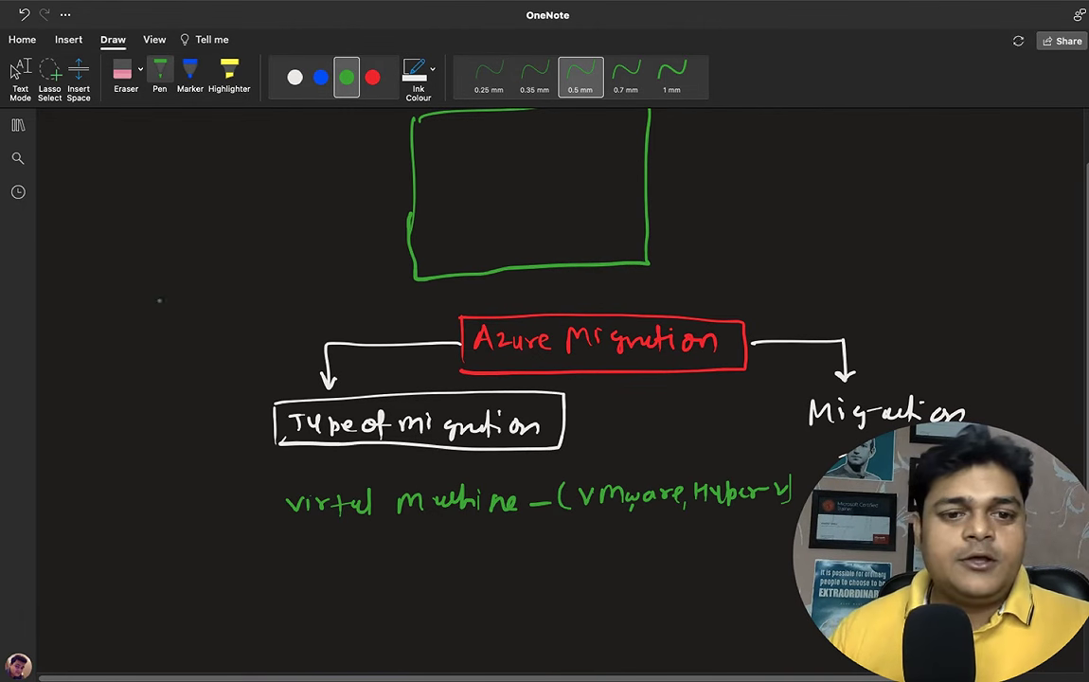
mouse_move(265, 500)
left_mouse_down()
mouse_move(248, 516)
mouse_move(267, 506)
left_mouse_up()
Step: Add items 2, "SQL – OnPrem", and 3, "VDI", to the green list with circled numbers
mouse_move(244, 569)
left_mouse_down()
mouse_move(268, 565)
mouse_move(248, 594)
left_mouse_up()
mouse_move(312, 568)
left_mouse_down()
mouse_move(302, 585)
mouse_move(347, 589)
mouse_move(445, 569)
mouse_move(549, 571)
left_mouse_up()
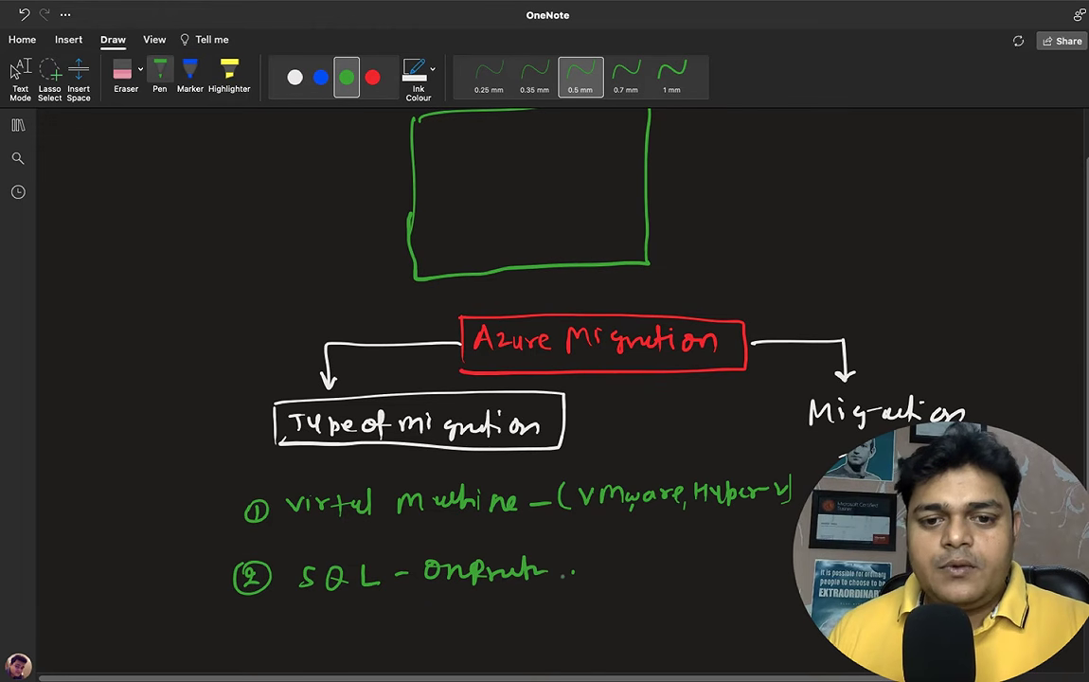
mouse_move(249, 620)
left_mouse_down()
mouse_move(238, 638)
mouse_move(257, 632)
left_mouse_up()
scroll(594, 340, "down", 3)
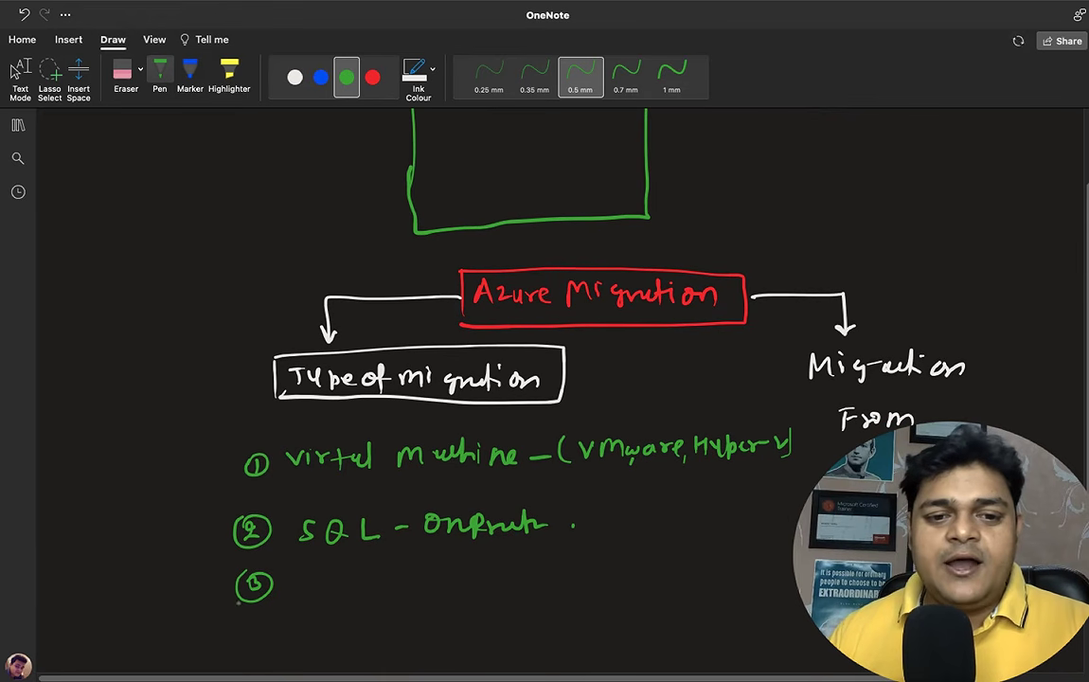
mouse_move(311, 574)
left_mouse_down()
mouse_move(388, 594)
mouse_move(398, 571)
mouse_move(400, 594)
left_mouse_up()
key("Escape")
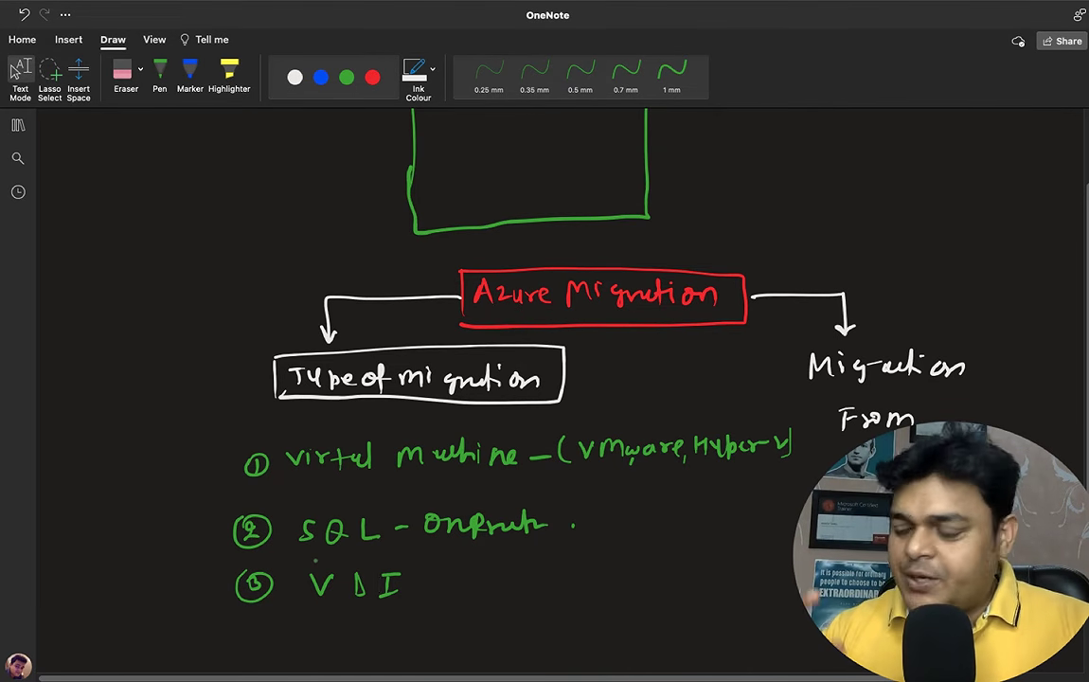
Step: Add item 4, "Application Migration", with a circled number to the green list of migration types
left_click(160, 71)
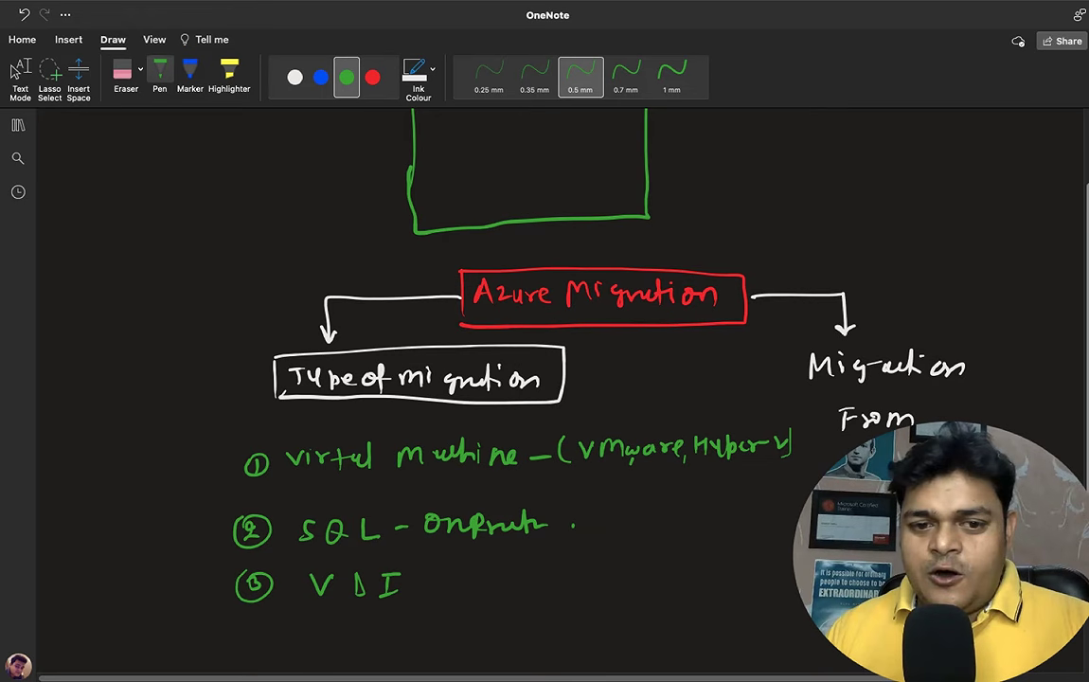
scroll(224, 536, "down", 1)
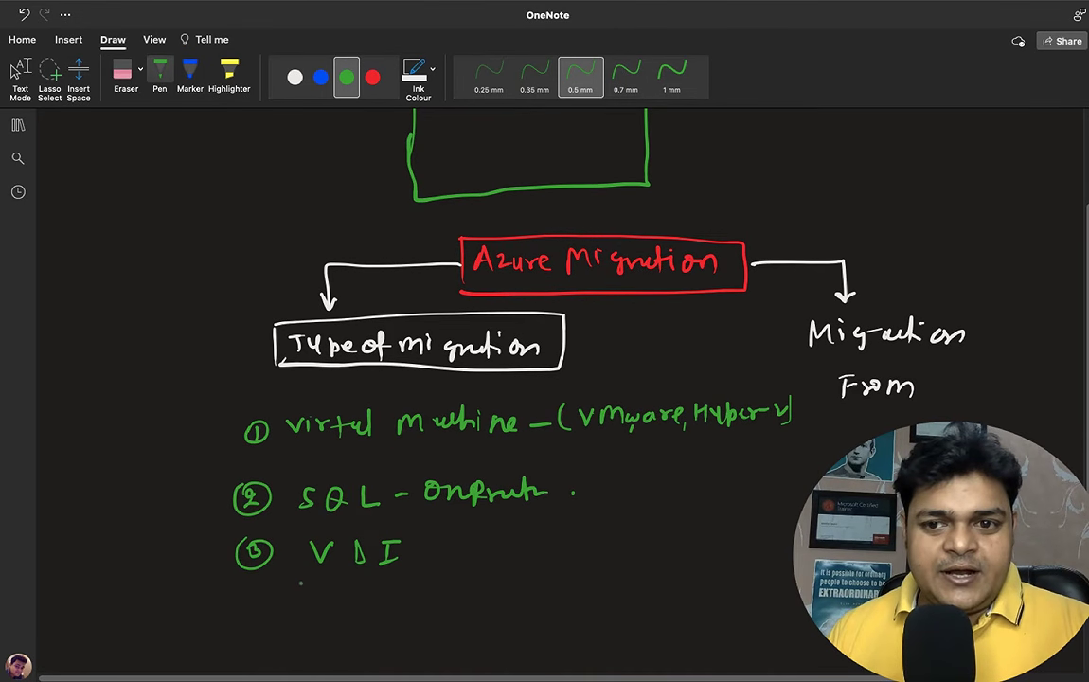
left_click_drag(248, 594, 252, 614)
left_click_drag(259, 589, 248, 589)
mouse_move(320, 594)
left_mouse_down()
mouse_move(318, 614)
mouse_move(349, 598)
mouse_move(455, 611)
left_mouse_up()
mouse_move(469, 597)
left_mouse_down()
mouse_move(470, 610)
mouse_move(480, 597)
left_mouse_up()
mouse_move(491, 609)
left_mouse_down()
mouse_move(523, 595)
mouse_move(545, 609)
mouse_move(653, 601)
left_mouse_up()
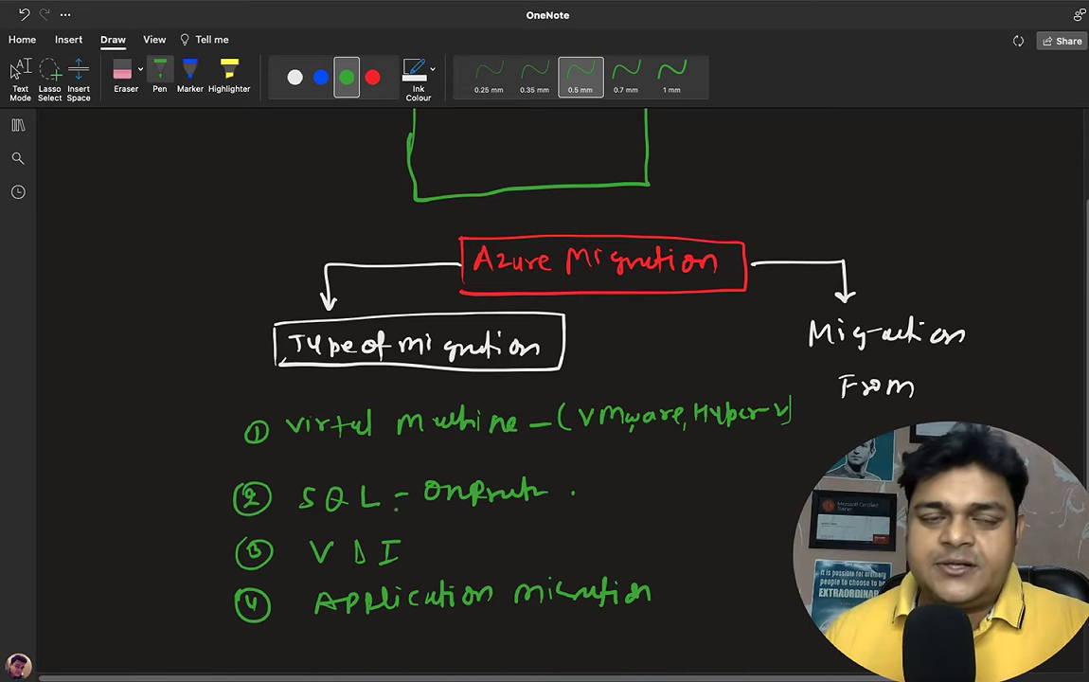
Step: Handwrite a numbered list of four sources in red below Migration From, starting with On-Prem, AWS and GCP
left_click(372, 76)
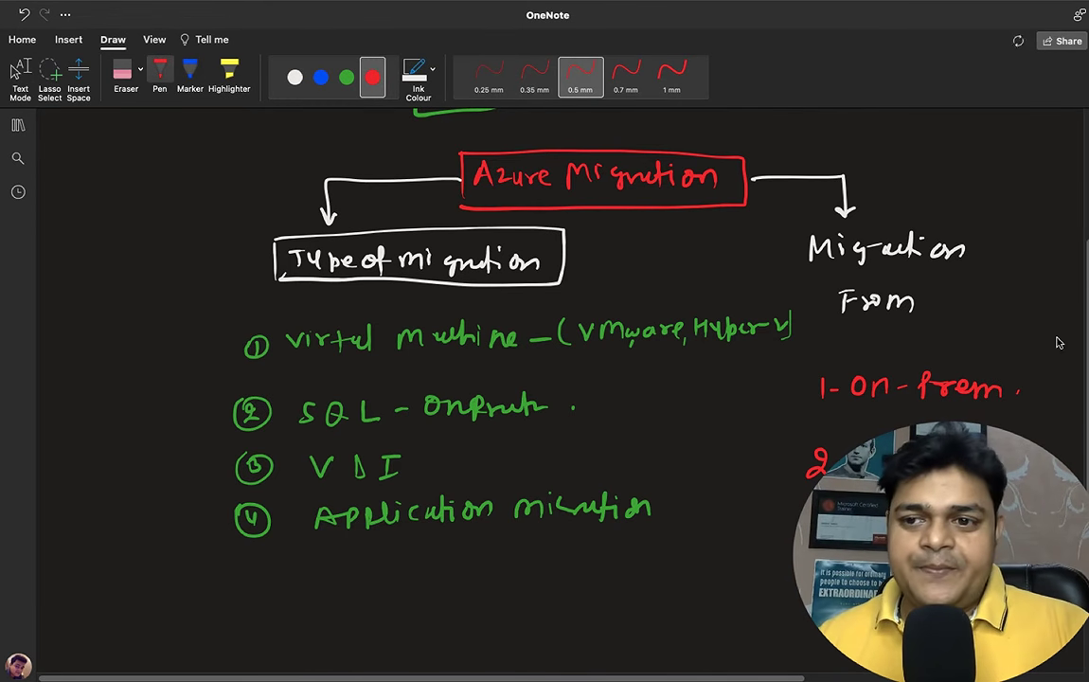
Step: Draw a red arrow from the Azure Portal rectangle down to the Azure Migration box
scroll(680, 328, "up", 4)
left_click_drag(570, 272, 568, 312)
Step: Underline in red "Migration" in the Migration From heading, "VMware" in item 1 and "Application" in item 4
scroll(1003, 381, "down", 2)
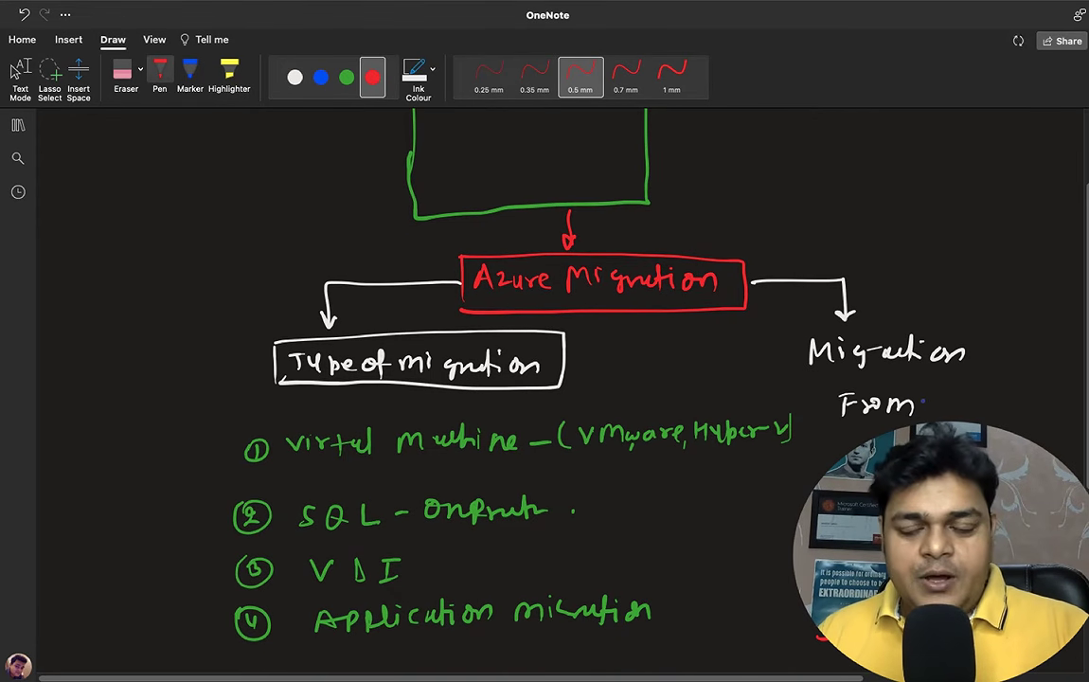
left_click_drag(854, 377, 888, 374)
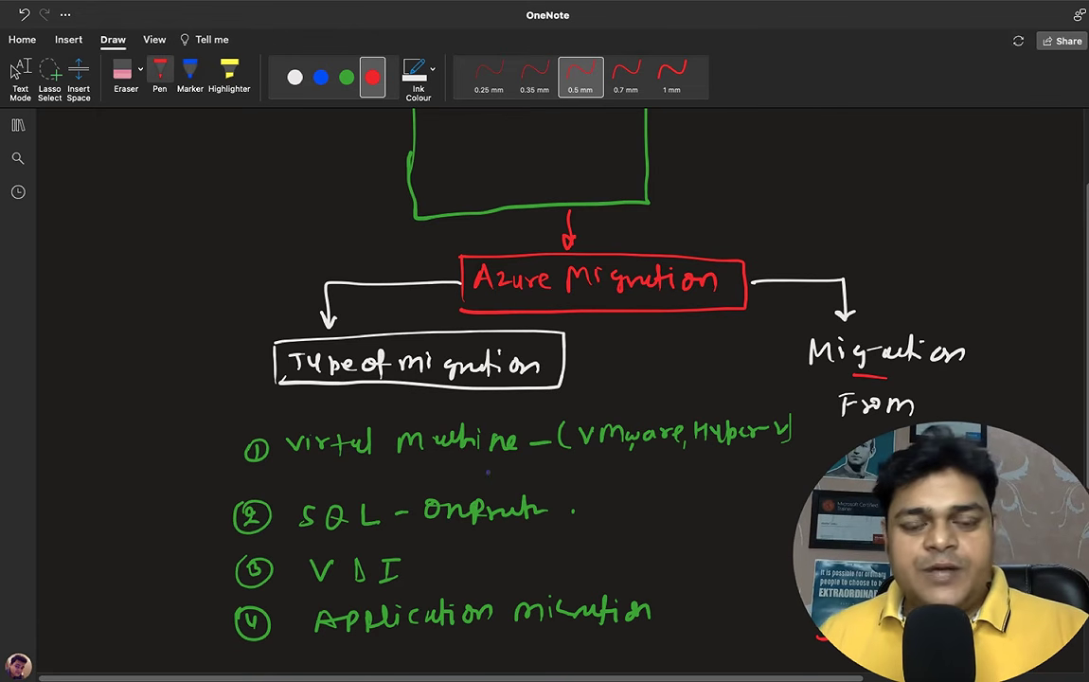
left_click_drag(593, 455, 606, 456)
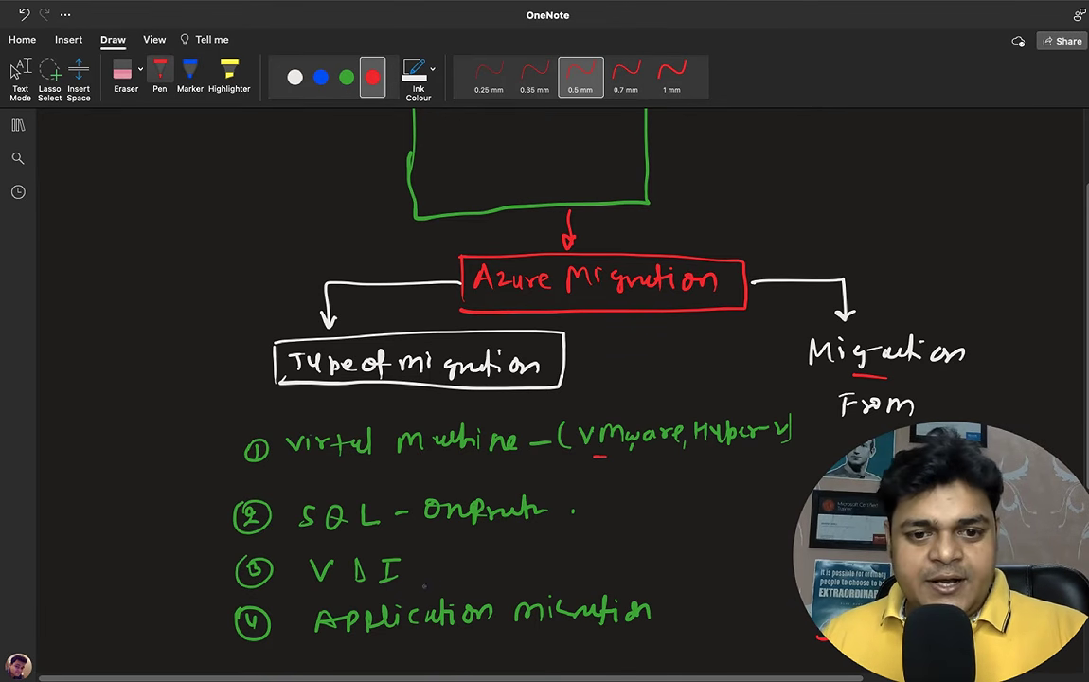
left_click_drag(425, 636, 455, 636)
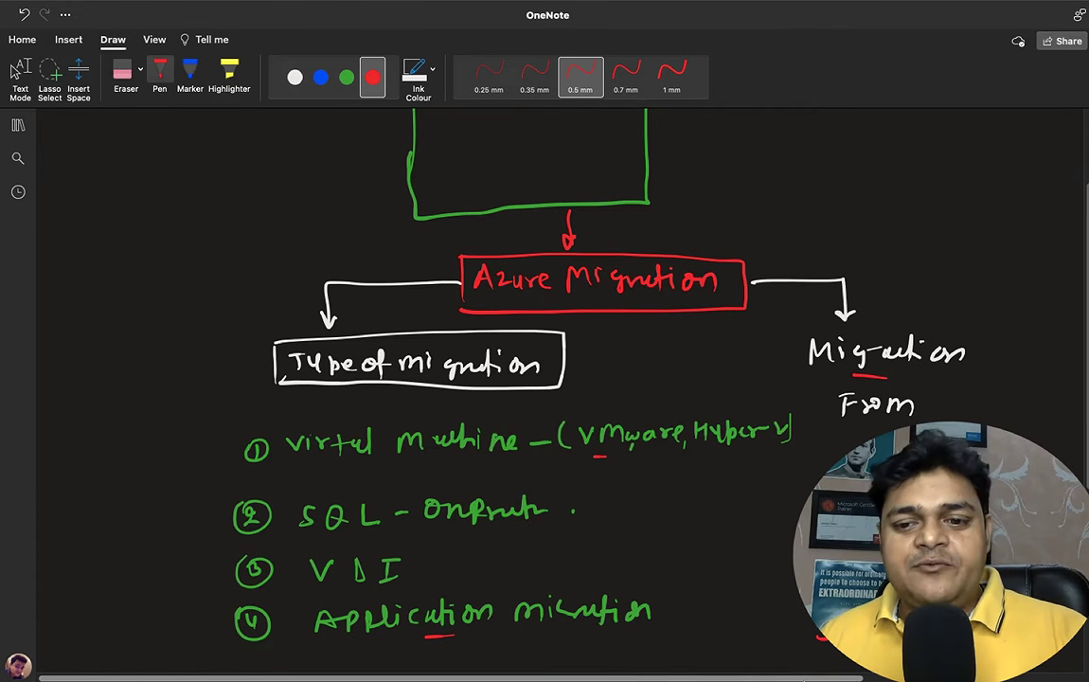
Step: Underline the On-Prem, AWS and GCP entries in red and return to text mode
scroll(686, 533, "right", 4)
scroll(568, 379, "left", 2)
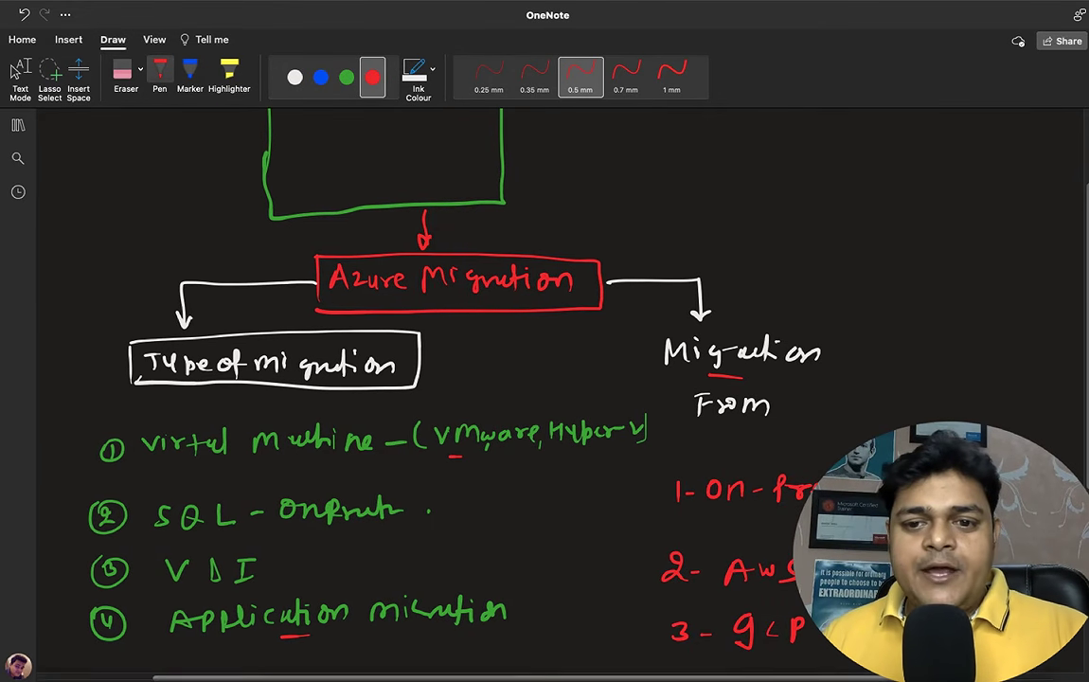
scroll(568, 379, "down", 3)
scroll(568, 379, "down", 1)
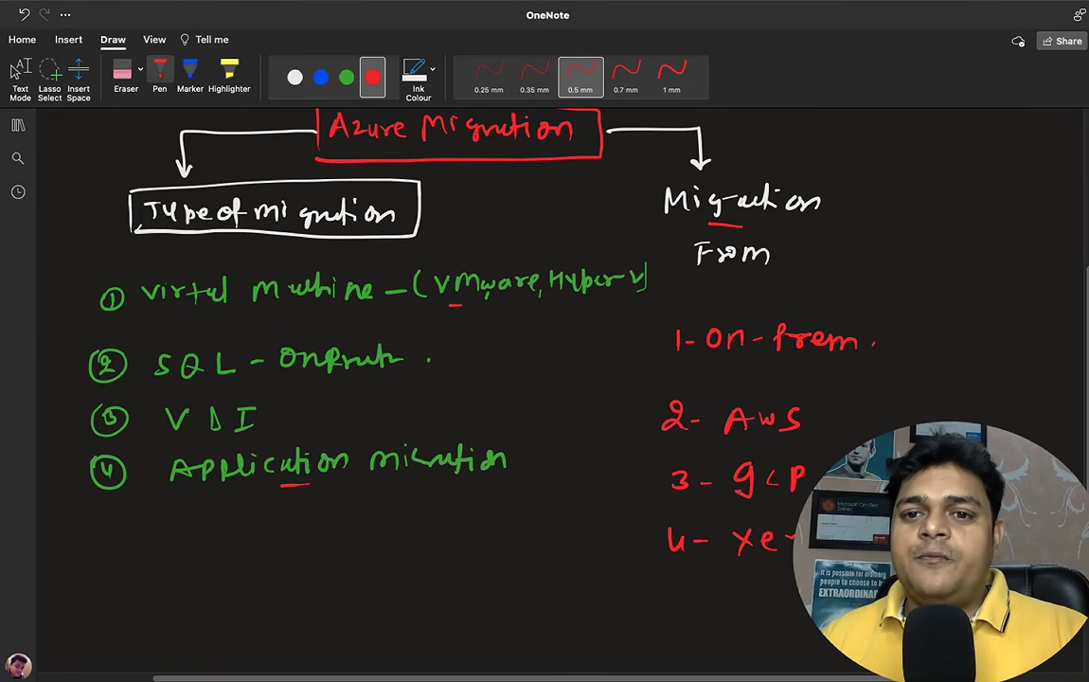
left_click_drag(747, 367, 793, 368)
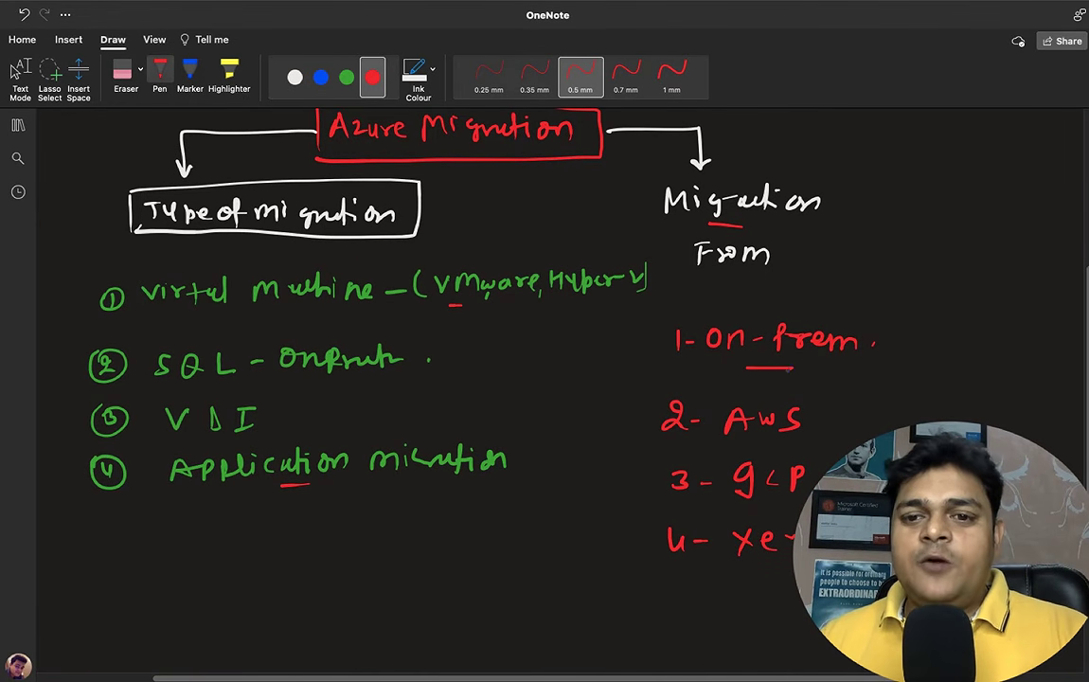
left_click_drag(726, 433, 802, 432)
left_click_drag(761, 492, 780, 492)
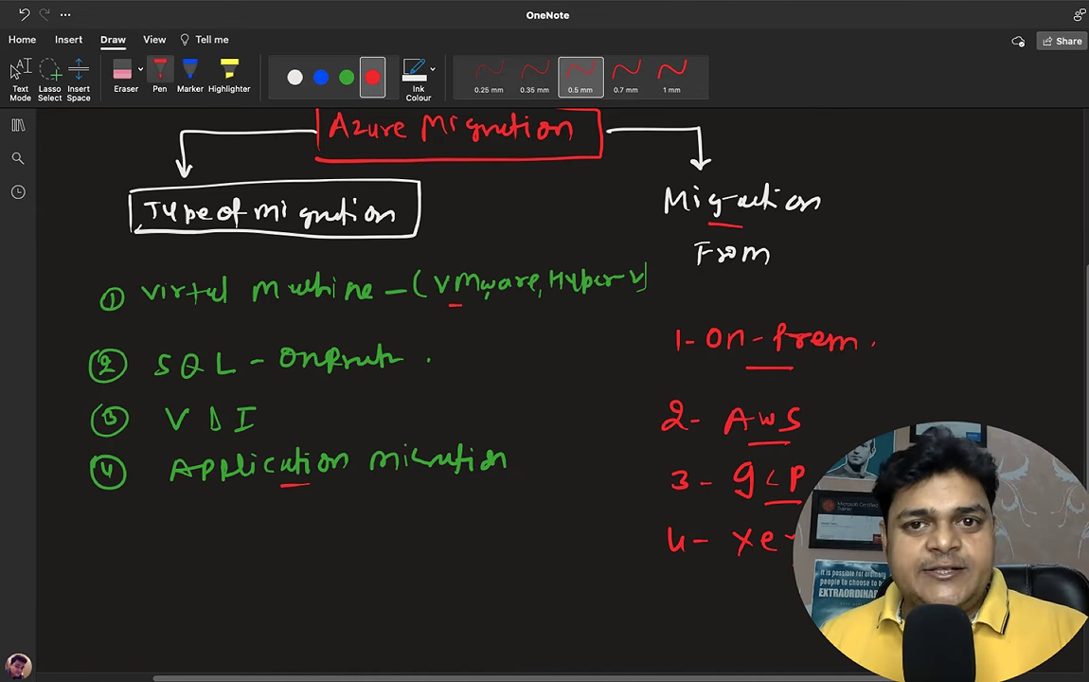
left_click(20, 79)
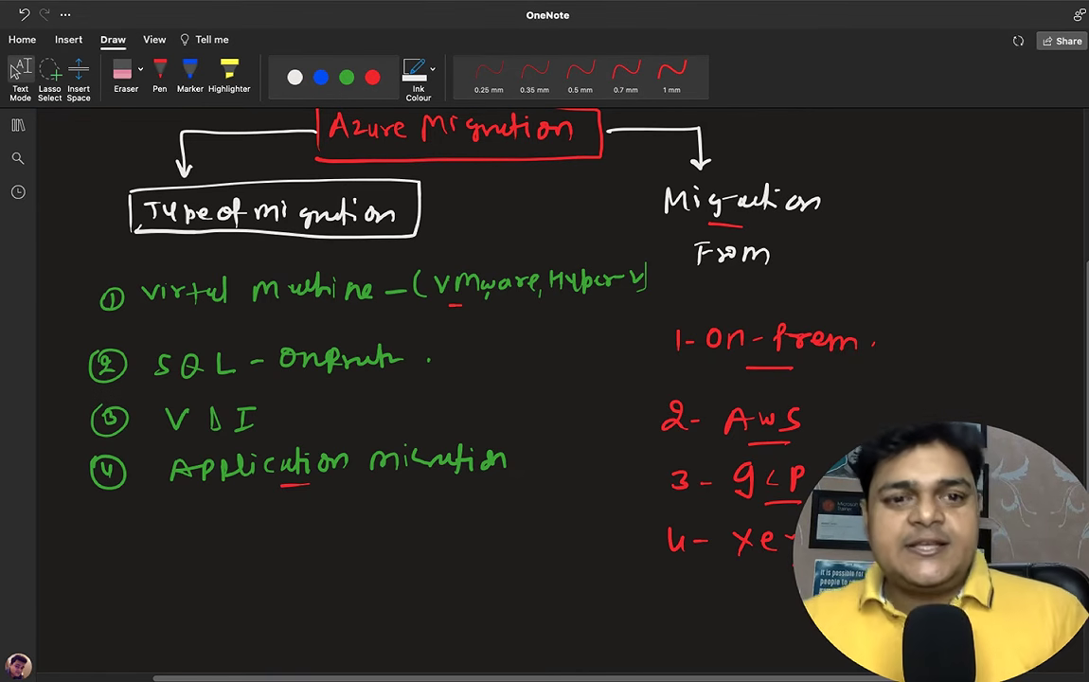
scroll(545, 378, "up", 3)
scroll(544, 379, "down", 2)
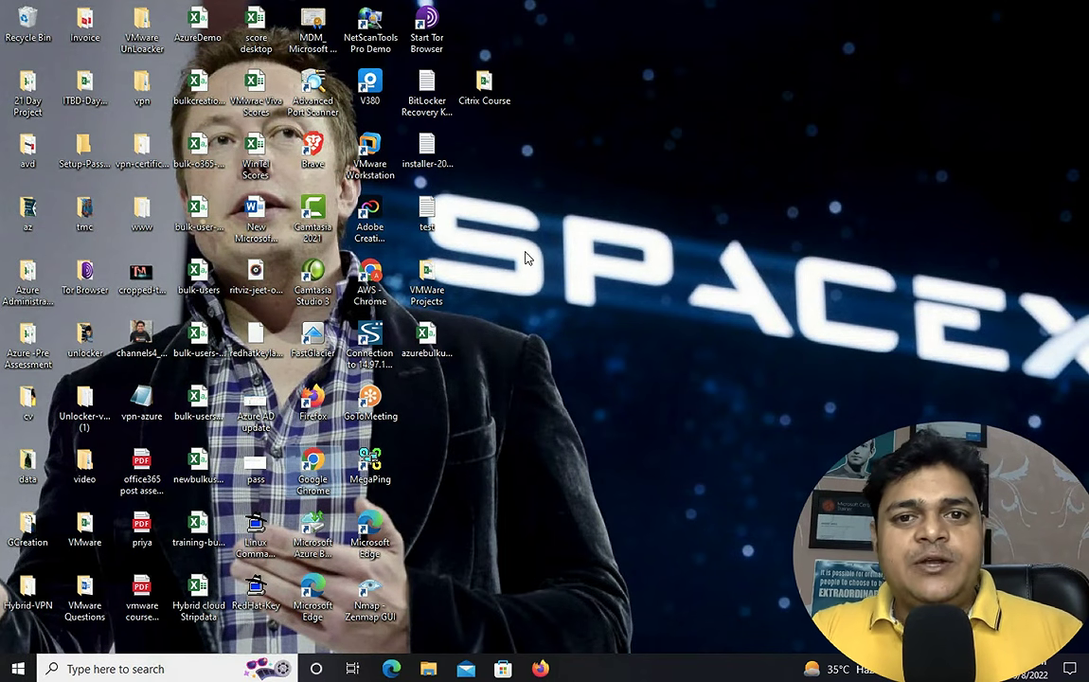
Step: Switch to Google Chrome on the Windows desktop using the Teach Me Cloud profile
double_click(311, 476)
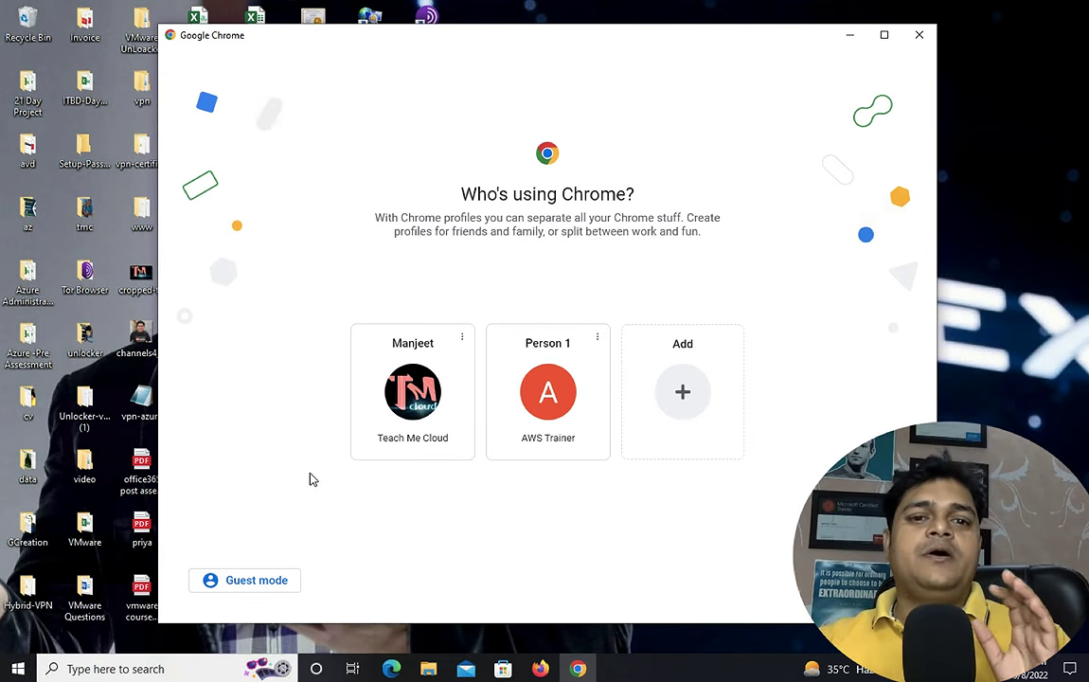
left_click(413, 392)
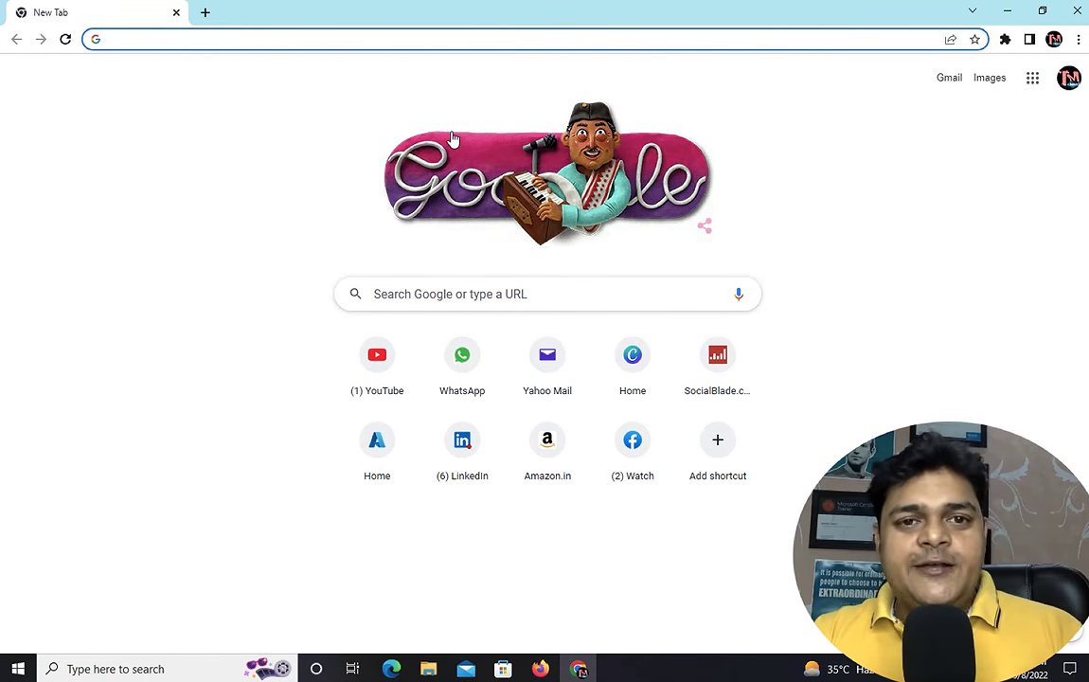
Step: Go to portal.azure.com and sign in with the first account offered
left_click(430, 38)
type("po")
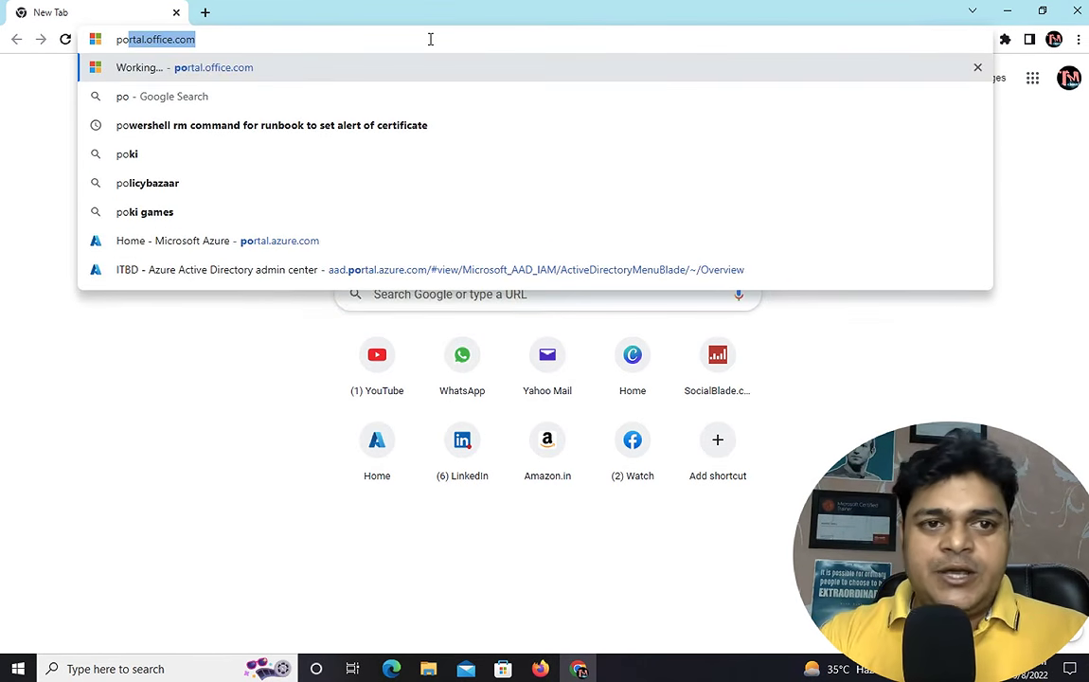
type("rtal.")
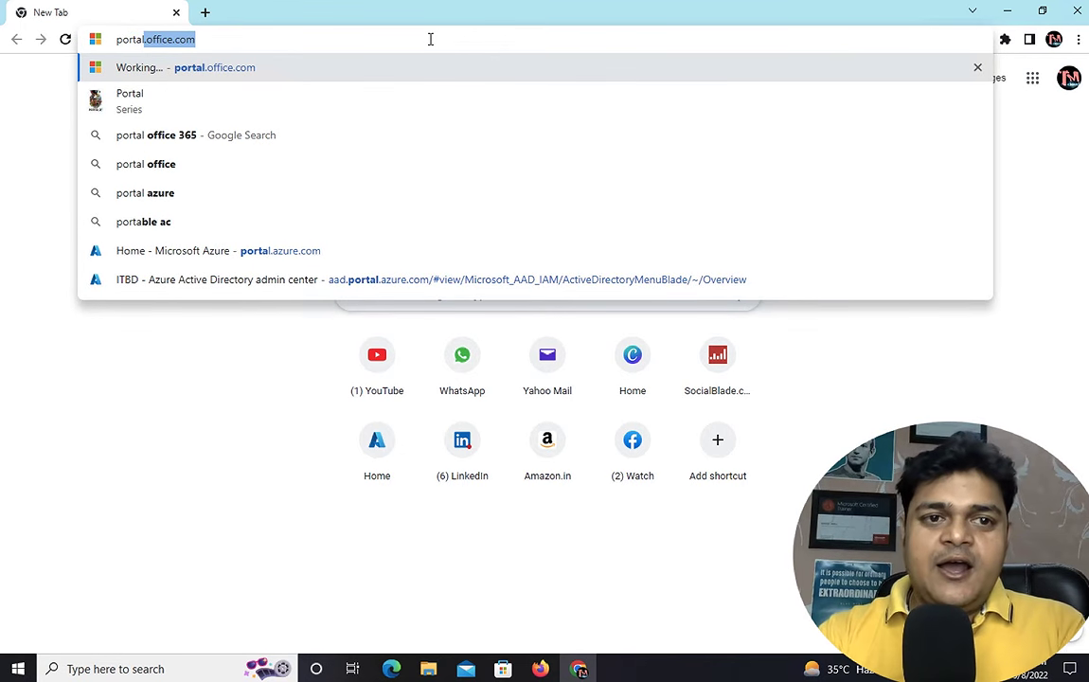
type("a")
key("Return")
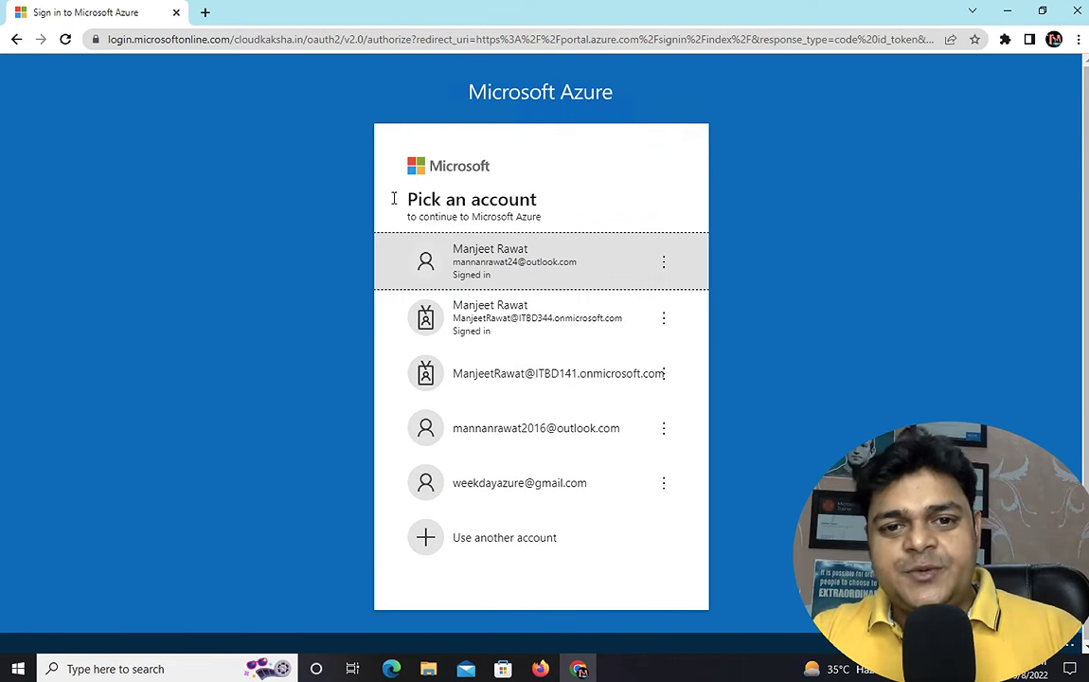
left_click(553, 250)
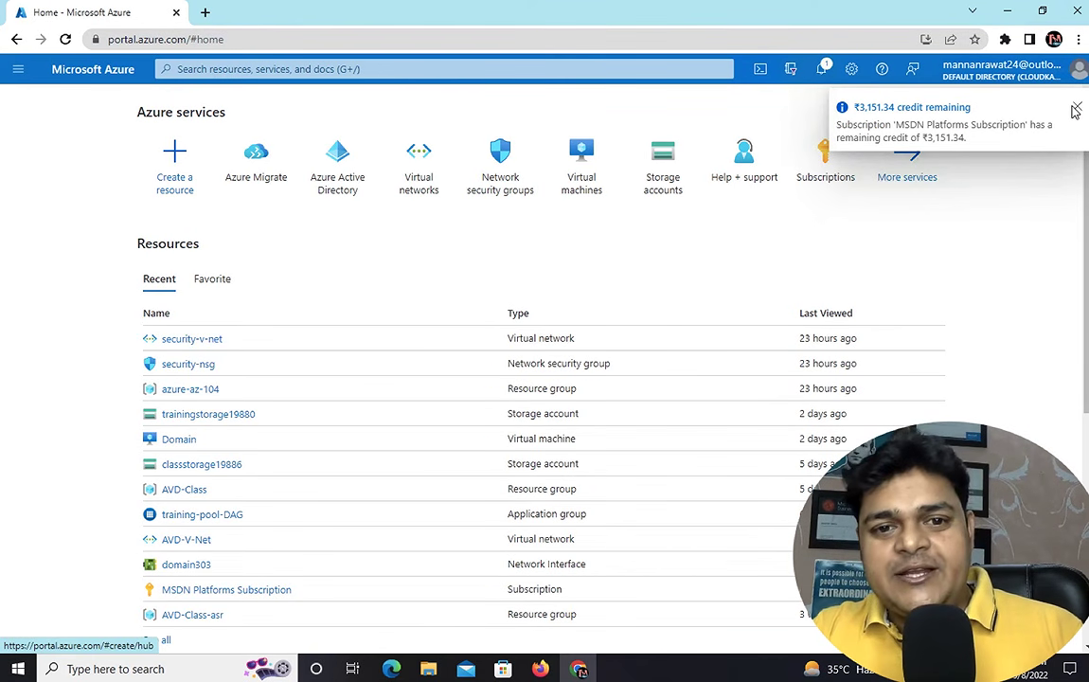
Step: Open the full list of Azure services and dismiss the remaining-credit notification
left_click(915, 172)
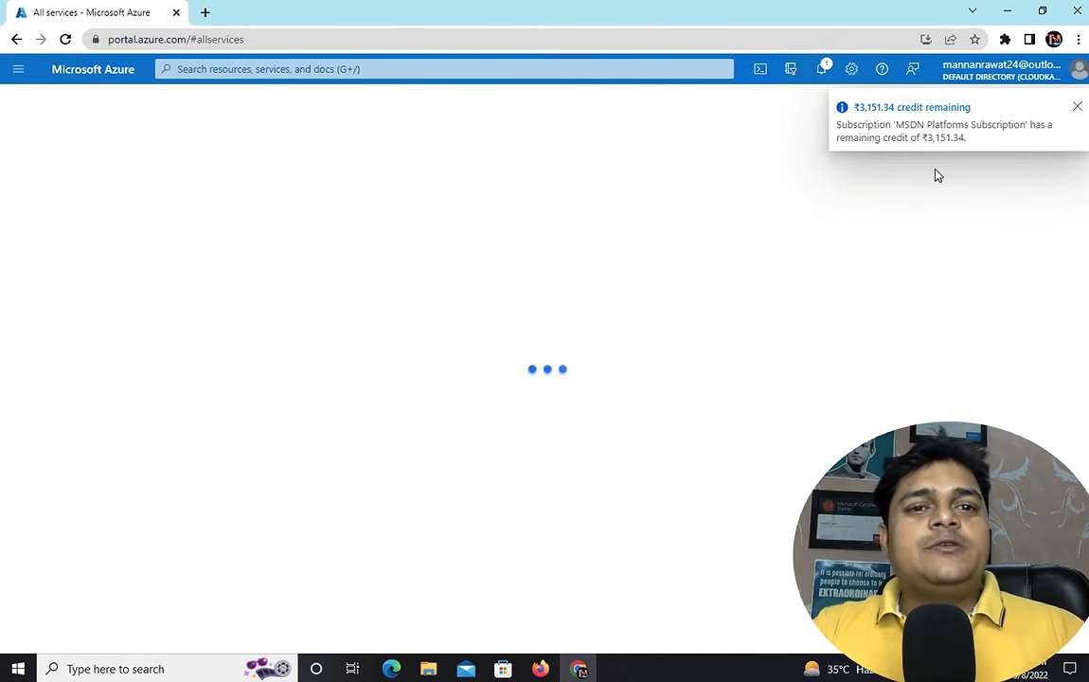
left_click(1077, 107)
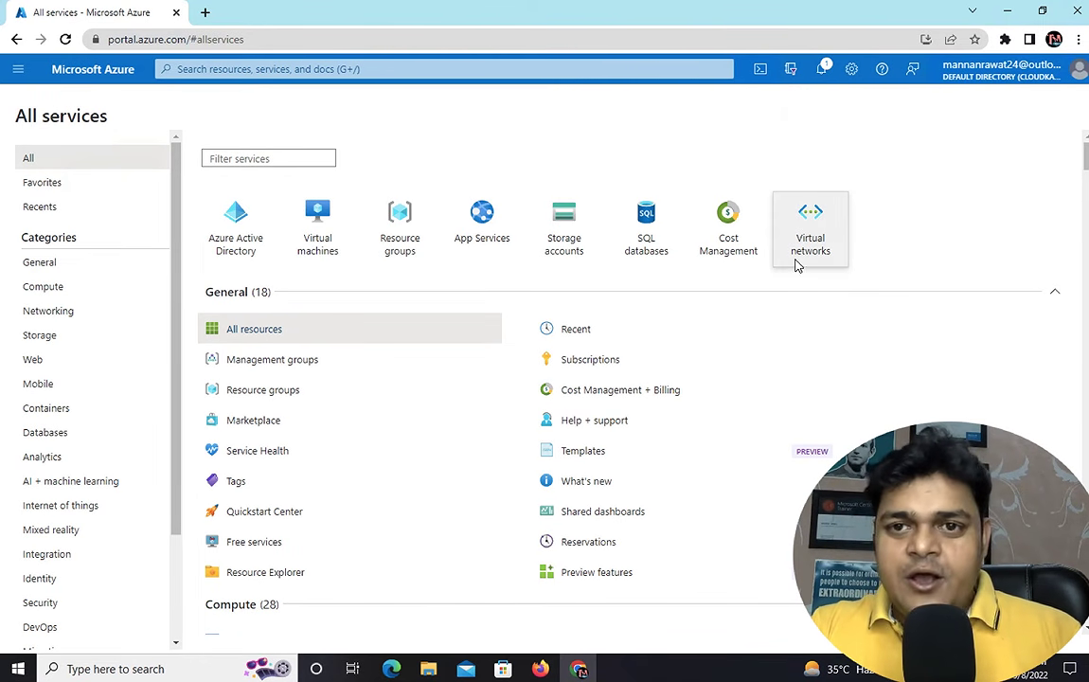
Step: Switch to VMware Workstation from the desktop and power on the ESXI-HOST virtual machine
left_click(1010, 13)
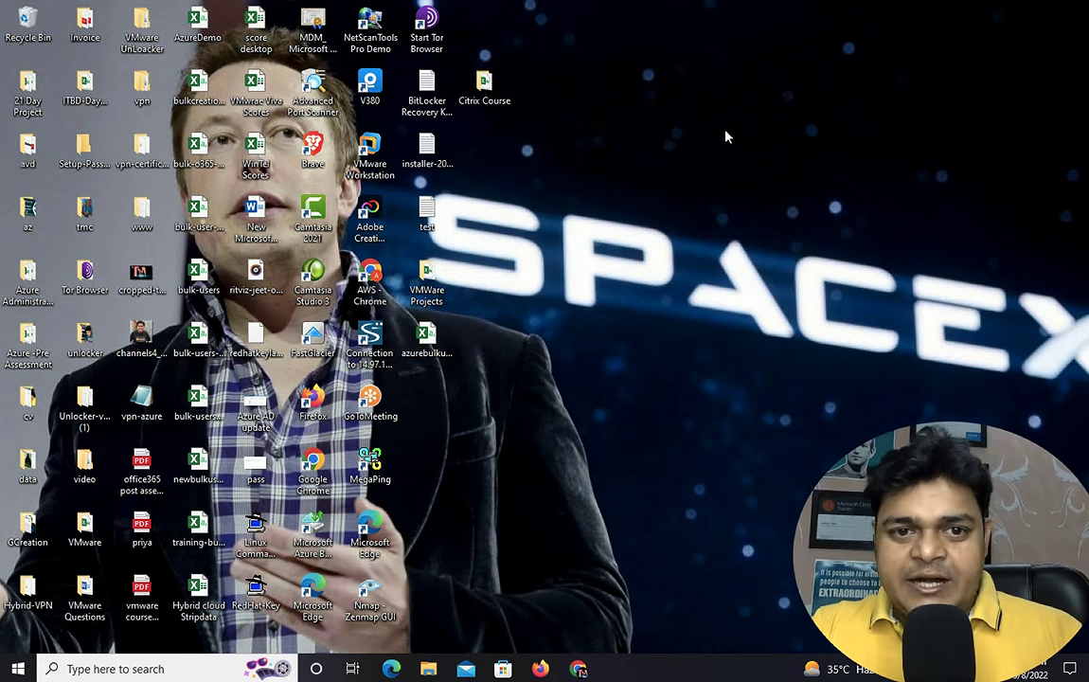
right_click(373, 143)
left_click(398, 150)
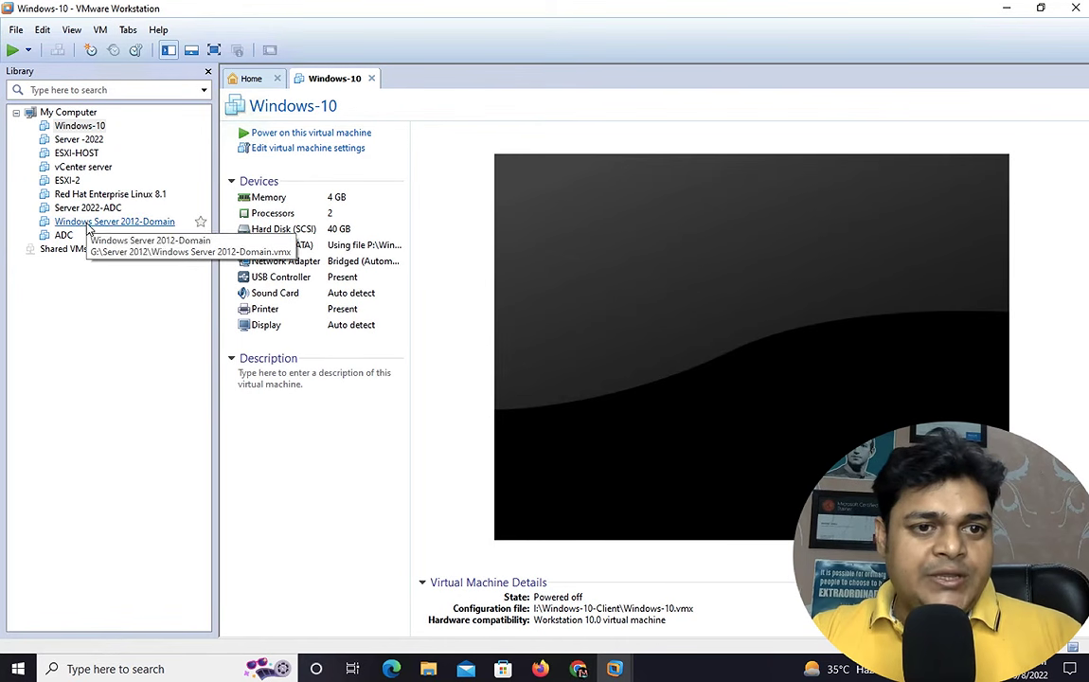
left_click(92, 154)
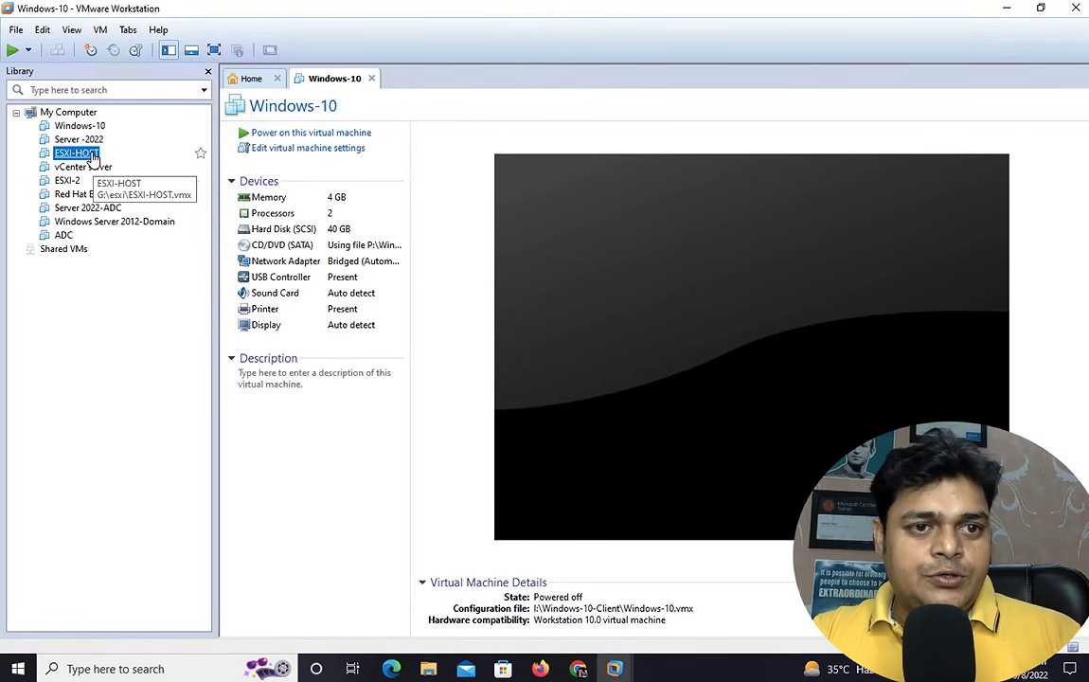
left_click(308, 134)
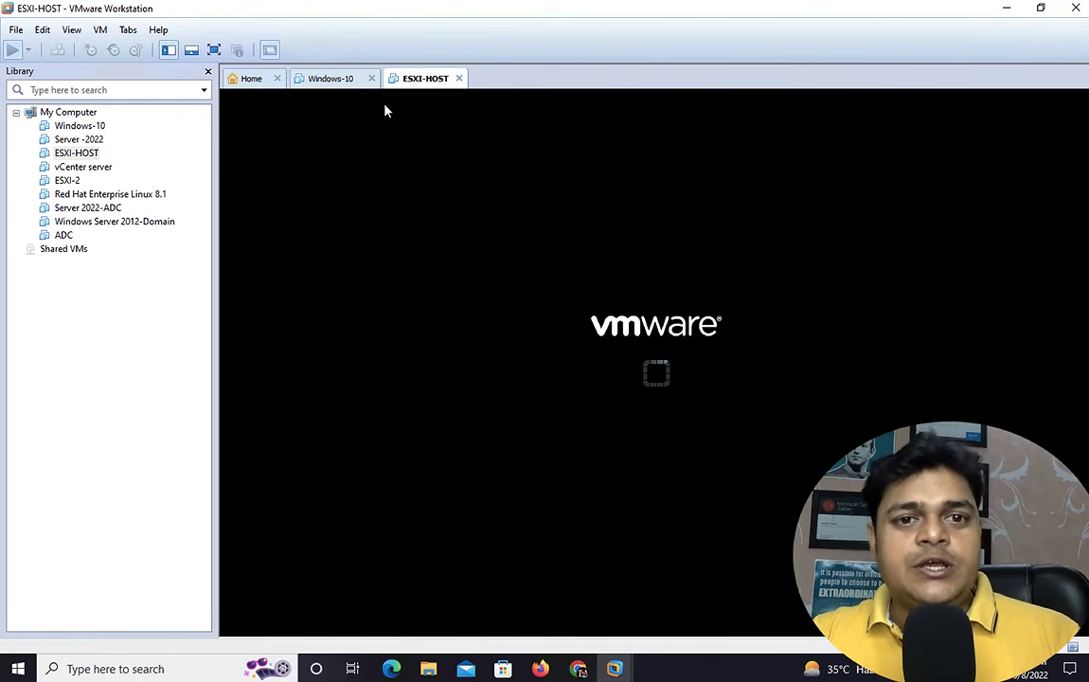
Step: Close the open Windows-10 virtual machine page and switch back to the Azure portal in Chrome
left_click(337, 79)
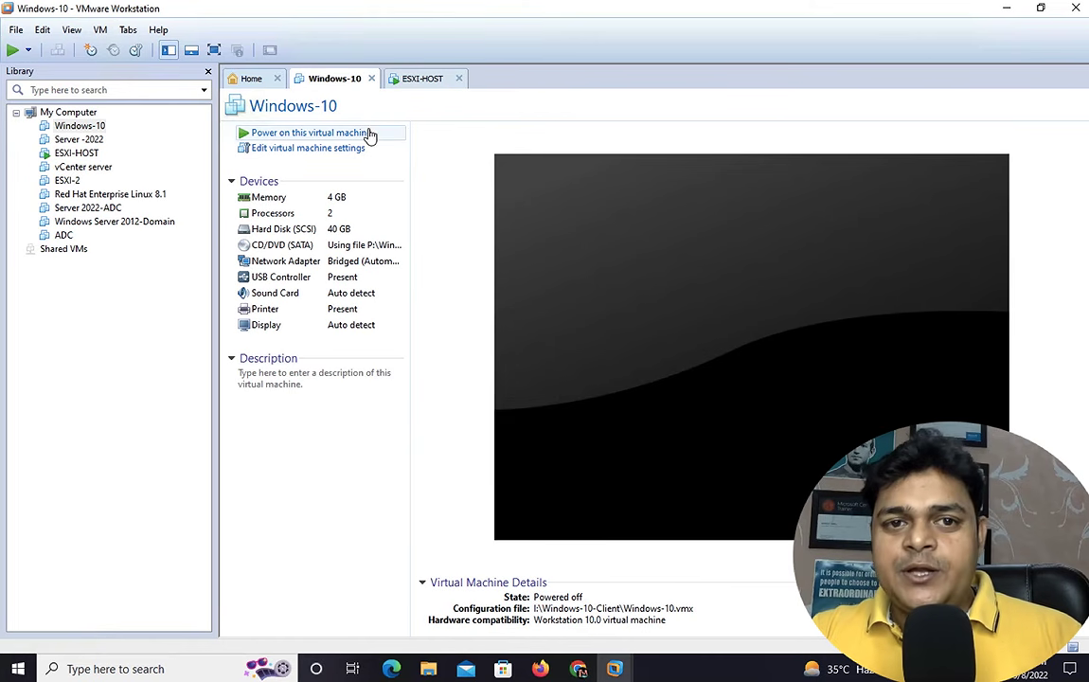
left_click(371, 78)
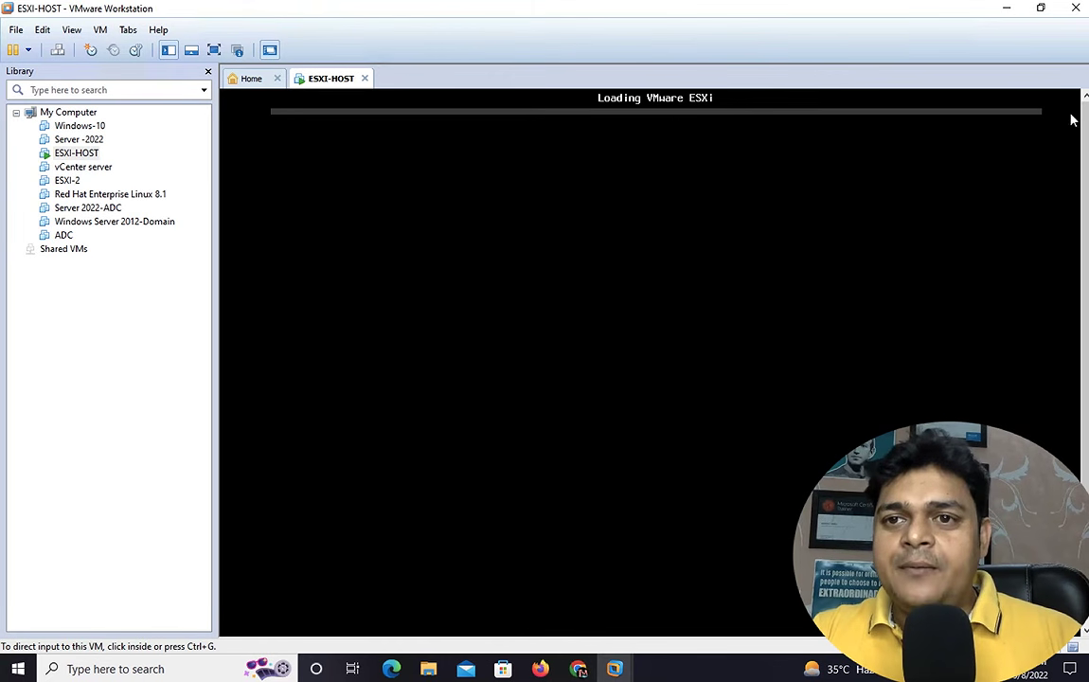
left_click(1005, 8)
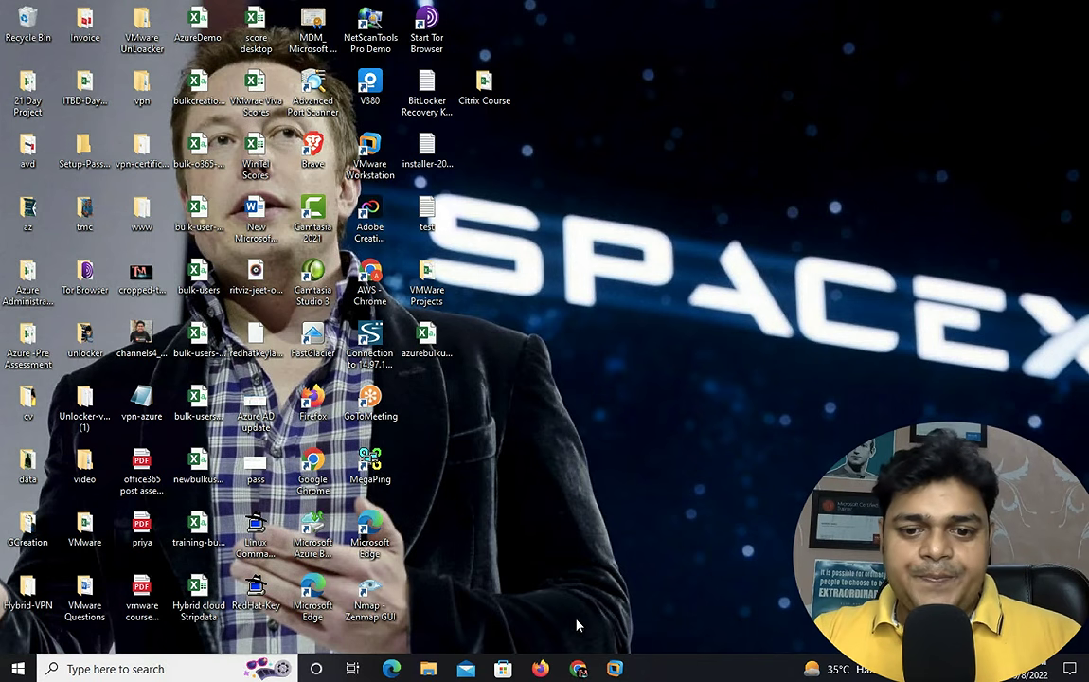
left_click(578, 669)
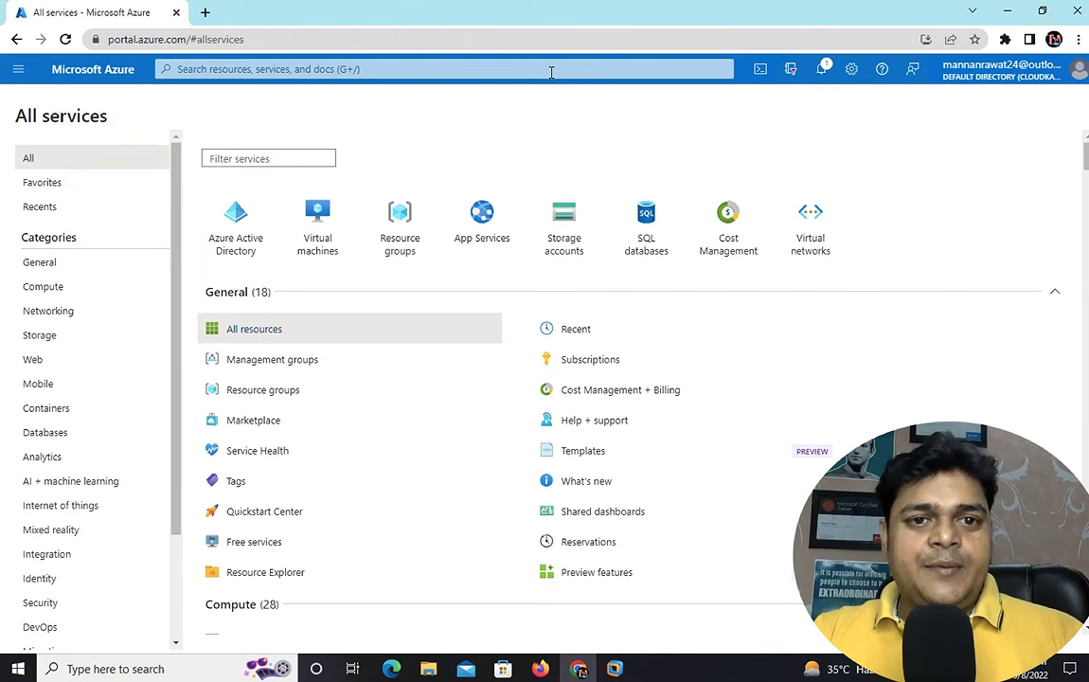
Step: Search the portal for "azure migrate" and open the Azure Migrate service
left_click(471, 69)
type("azure")
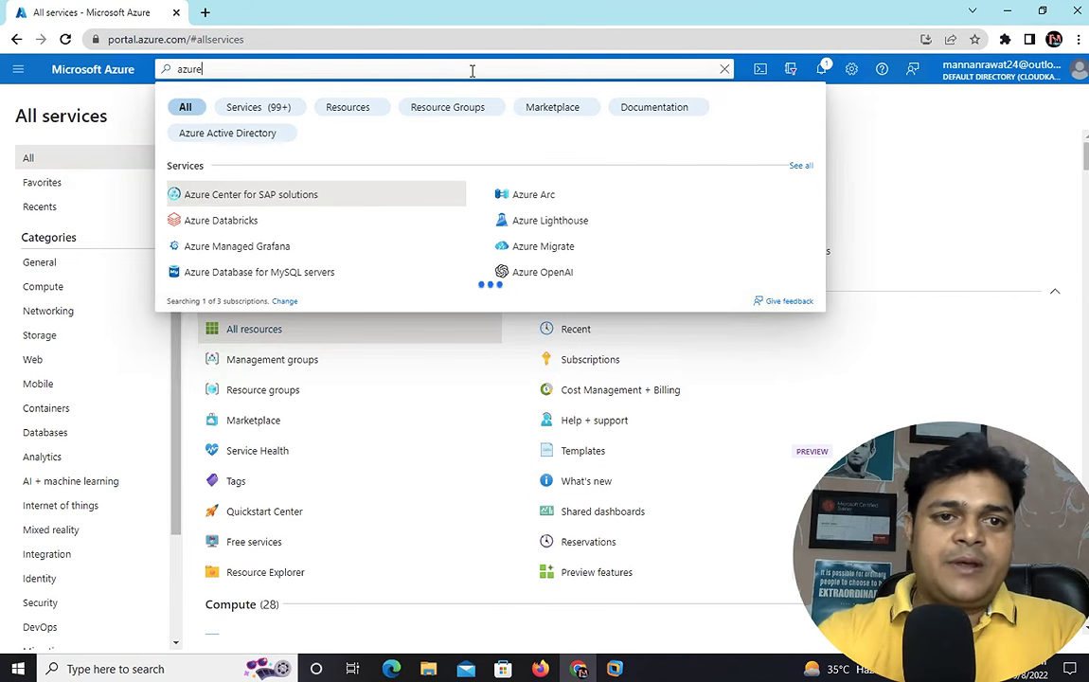
type(" migrate")
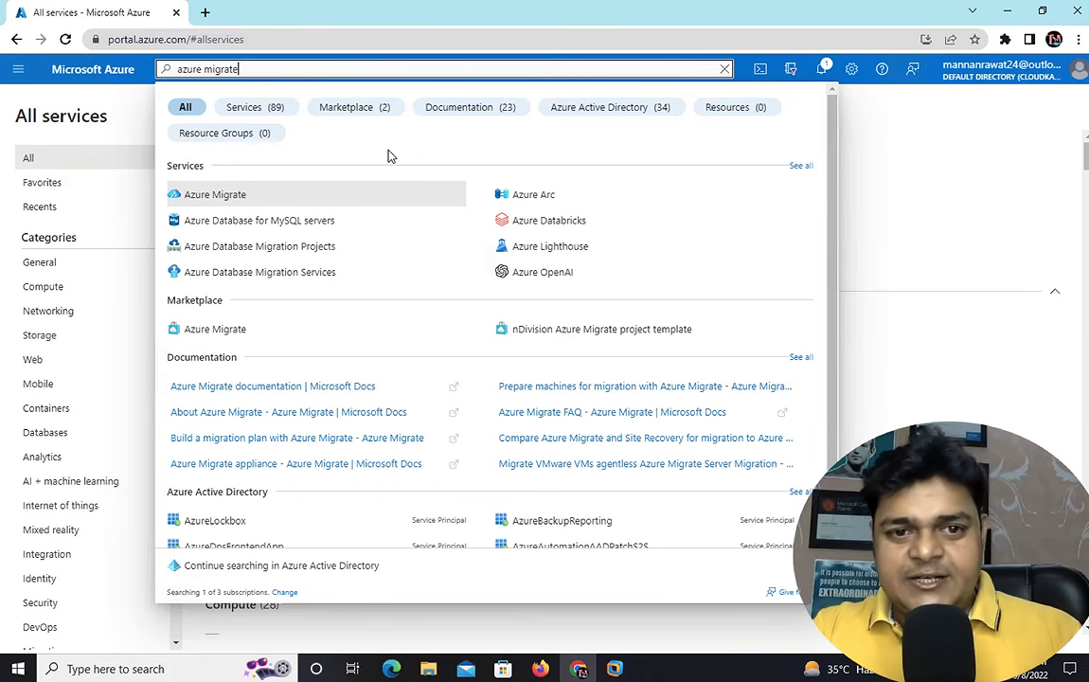
left_click(200, 201)
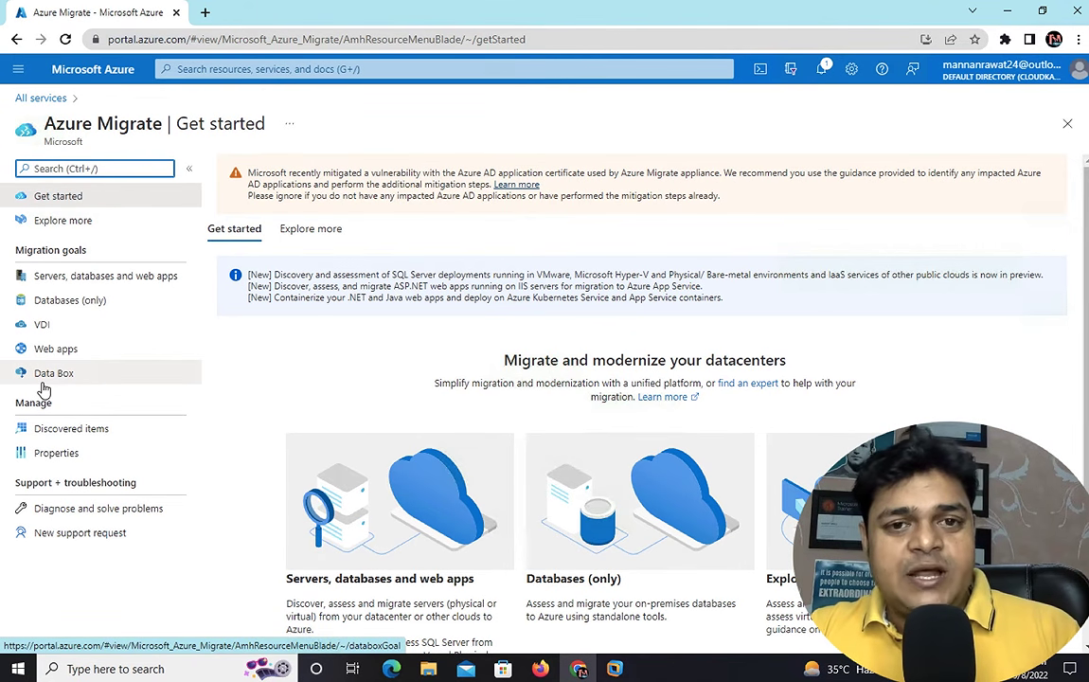
Step: View the Data Box migration goal and review the assessment and migration tools for Servers, databases and web apps
left_click(41, 382)
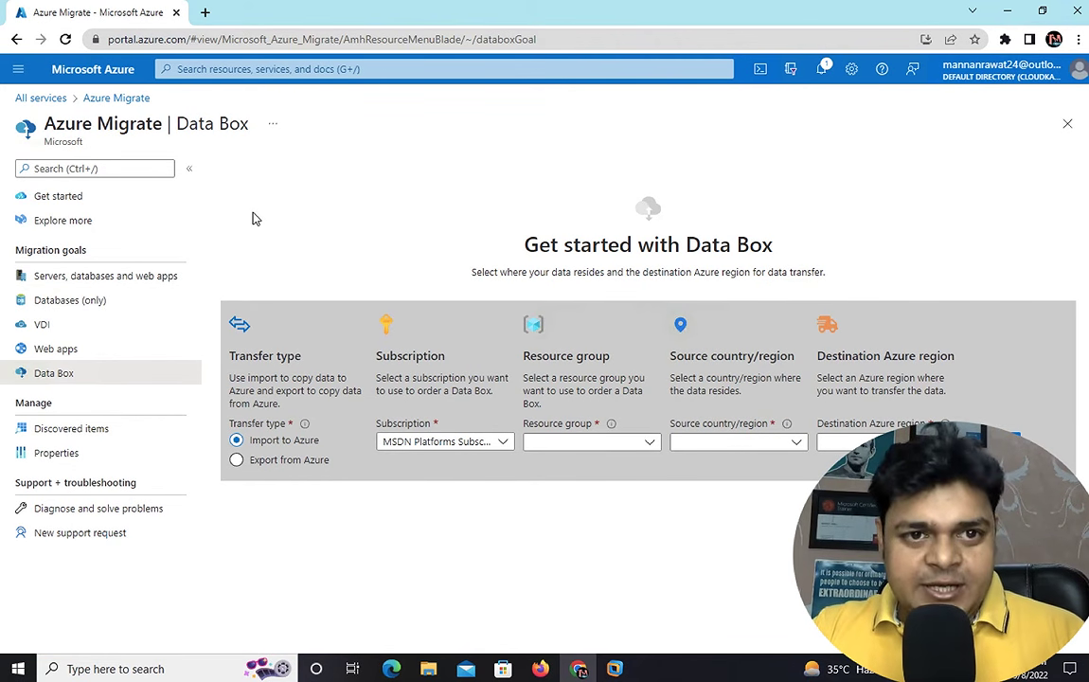
left_click(86, 284)
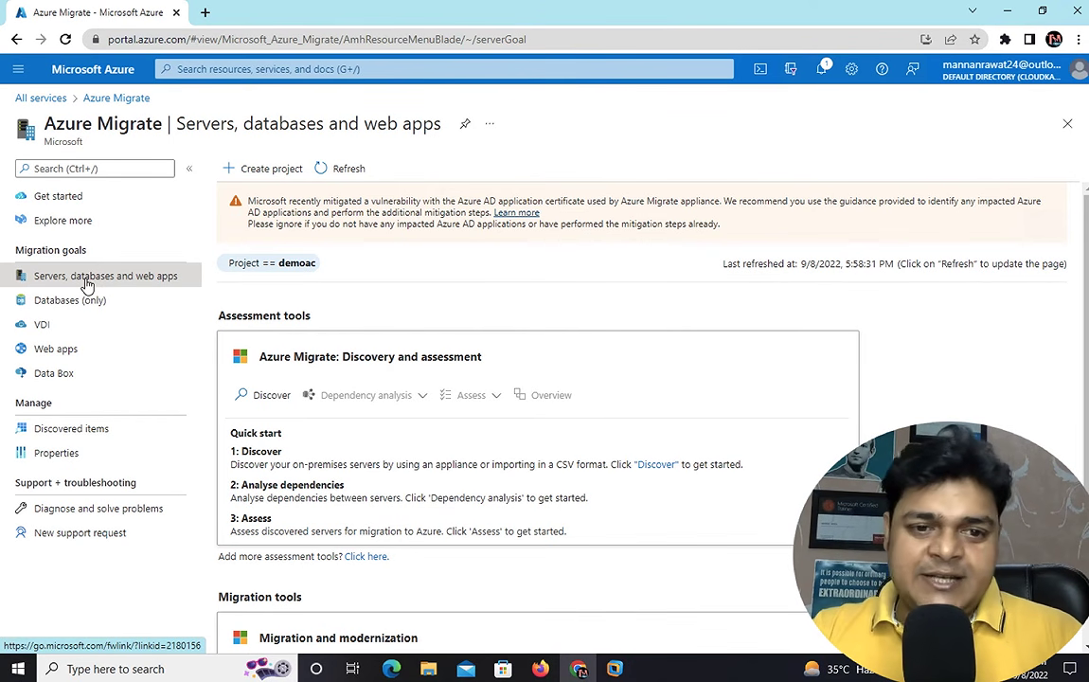
scroll(670, 318, "down", 2)
scroll(671, 320, "up", 2)
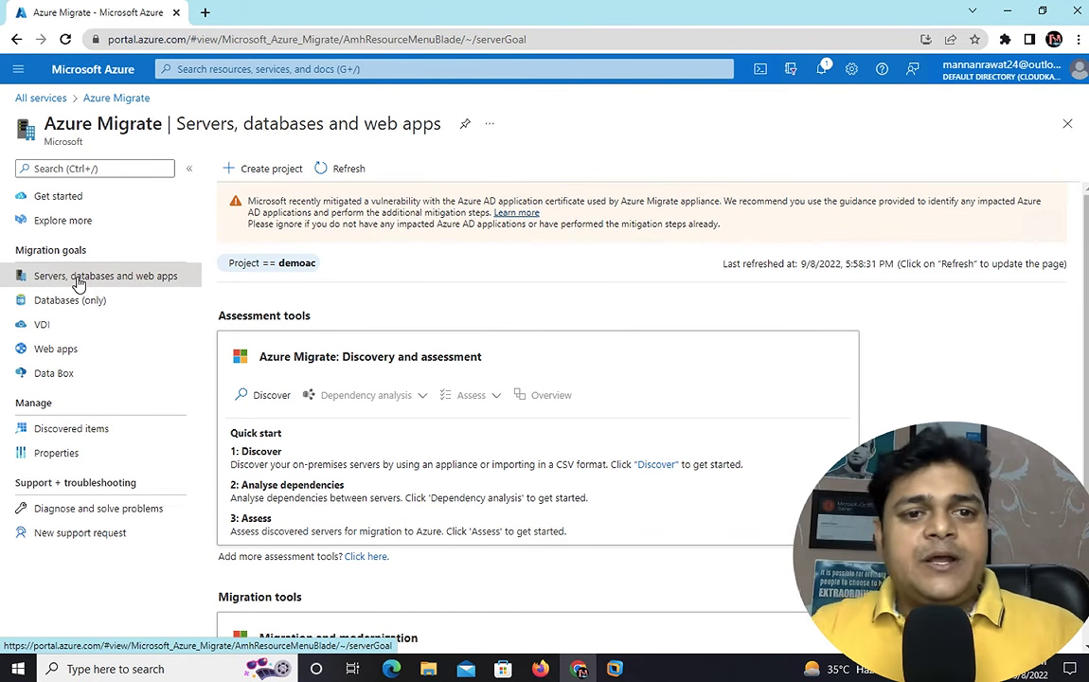
scroll(273, 208, "down", 2)
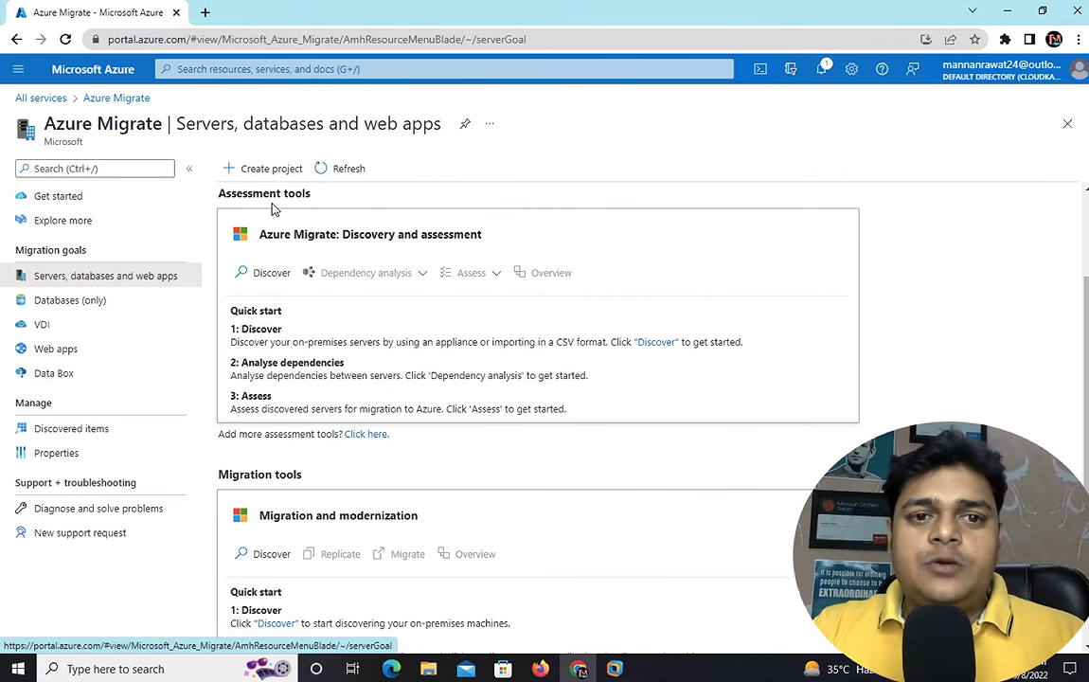
scroll(280, 189, "up", 2)
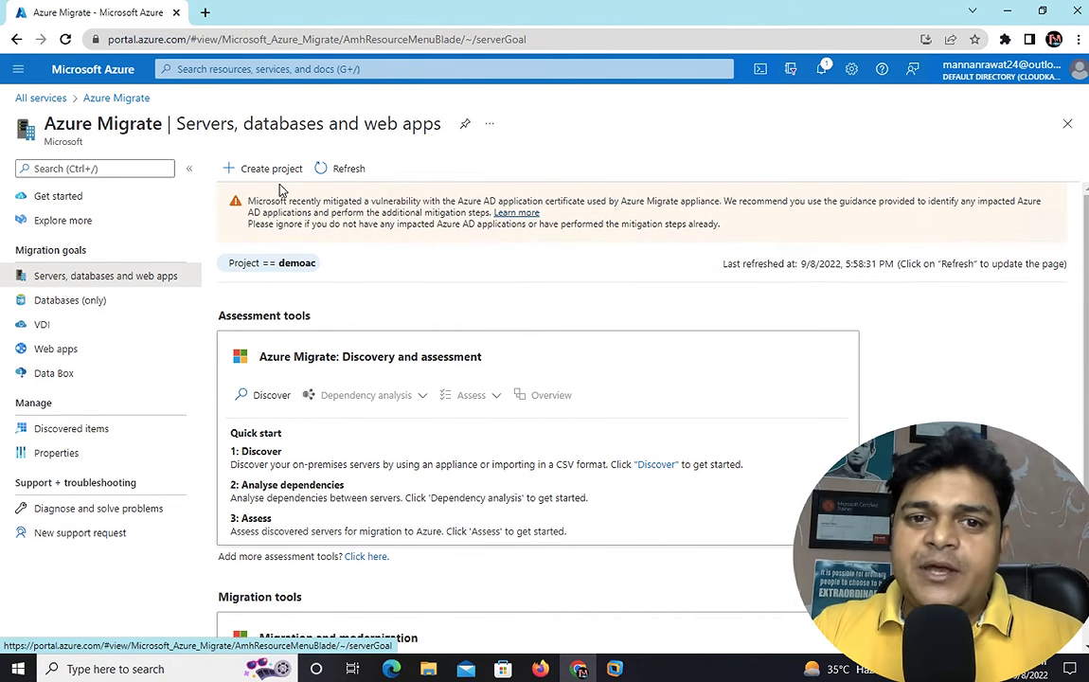
Step: Start a new Azure Migrate project and assign it to the azure-az-104 resource group
left_click(270, 168)
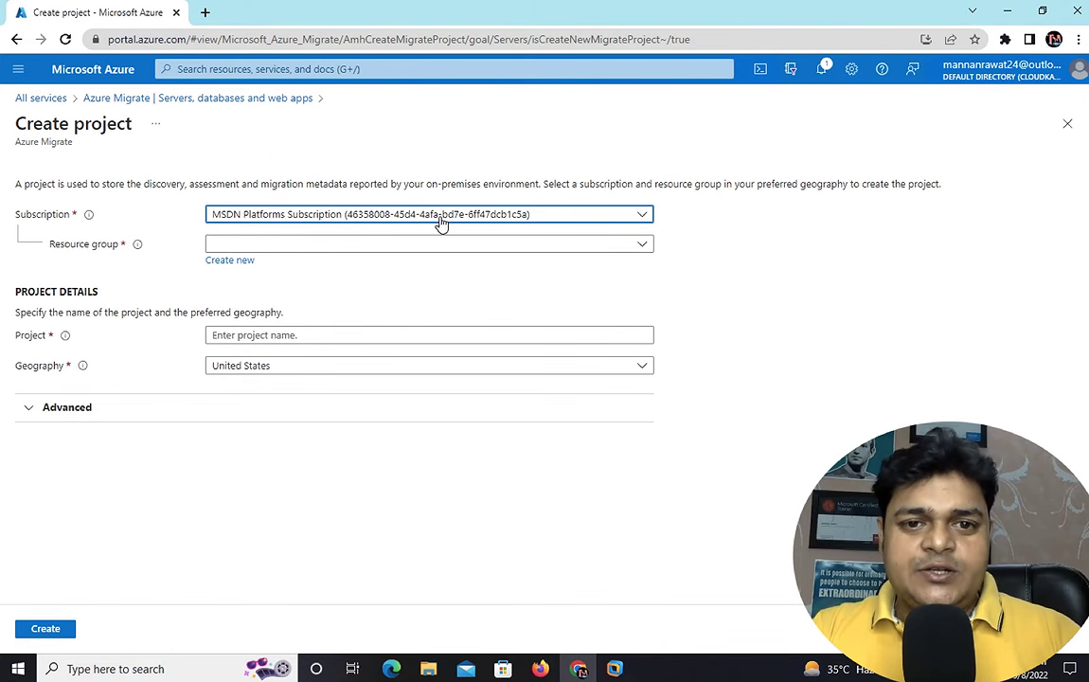
left_click(423, 248)
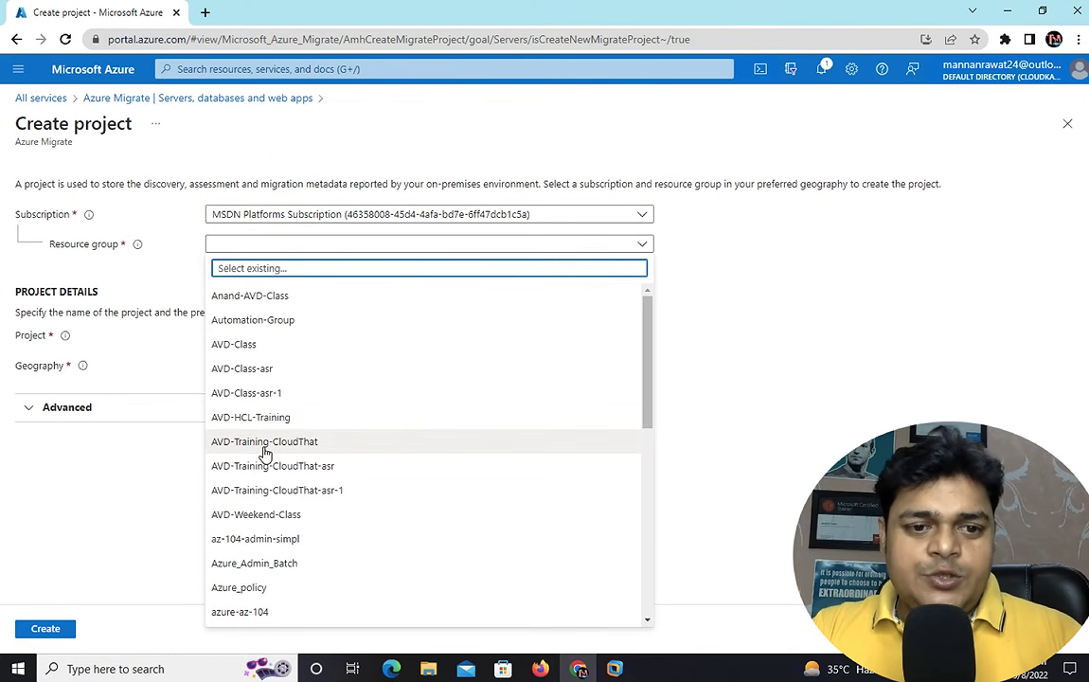
scroll(265, 453, "down", 1)
scroll(265, 454, "down", 1)
left_click(291, 503)
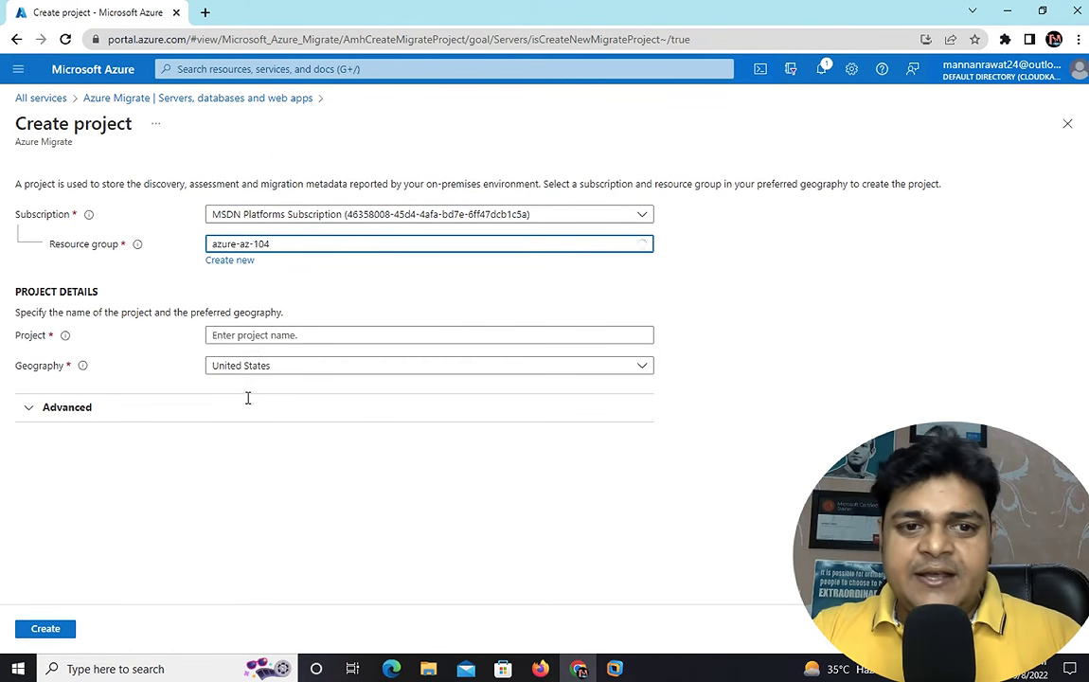
Step: Name the project Migration-class, set its geography to India, and create it, dismissing the deployment notification
left_click(277, 336)
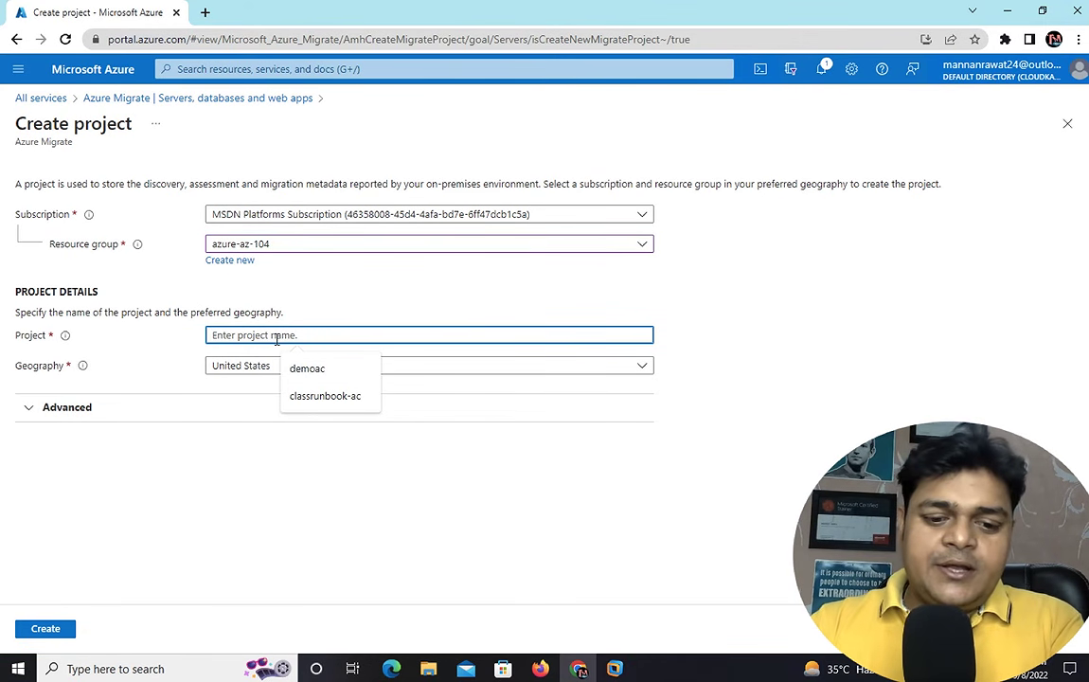
type("Migrat")
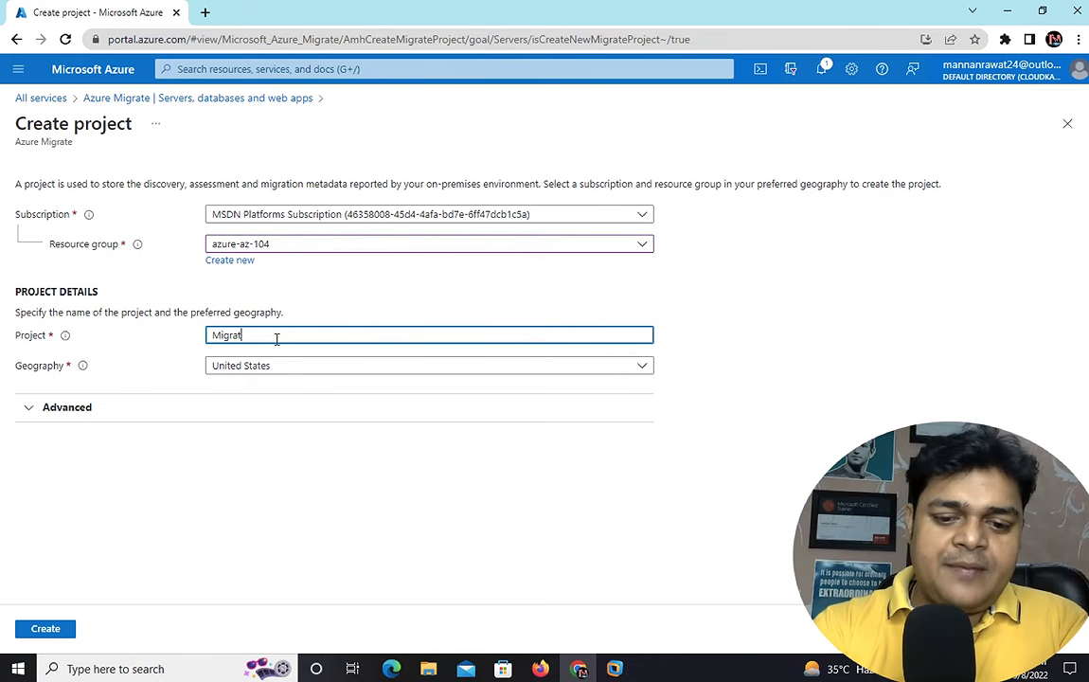
type("ion-")
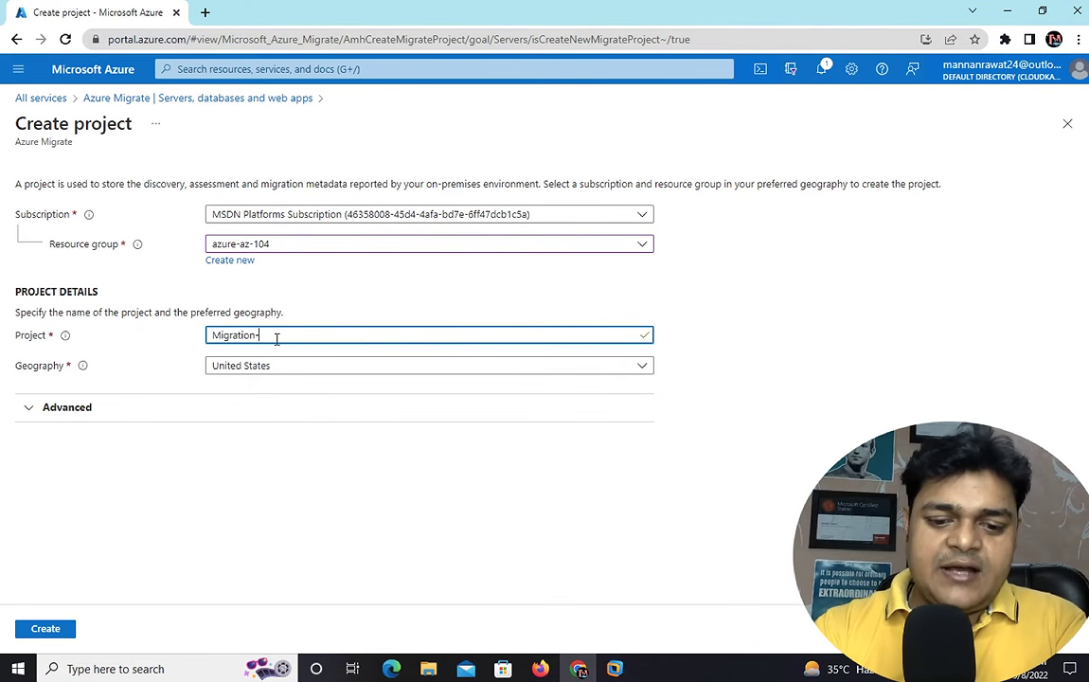
type("class")
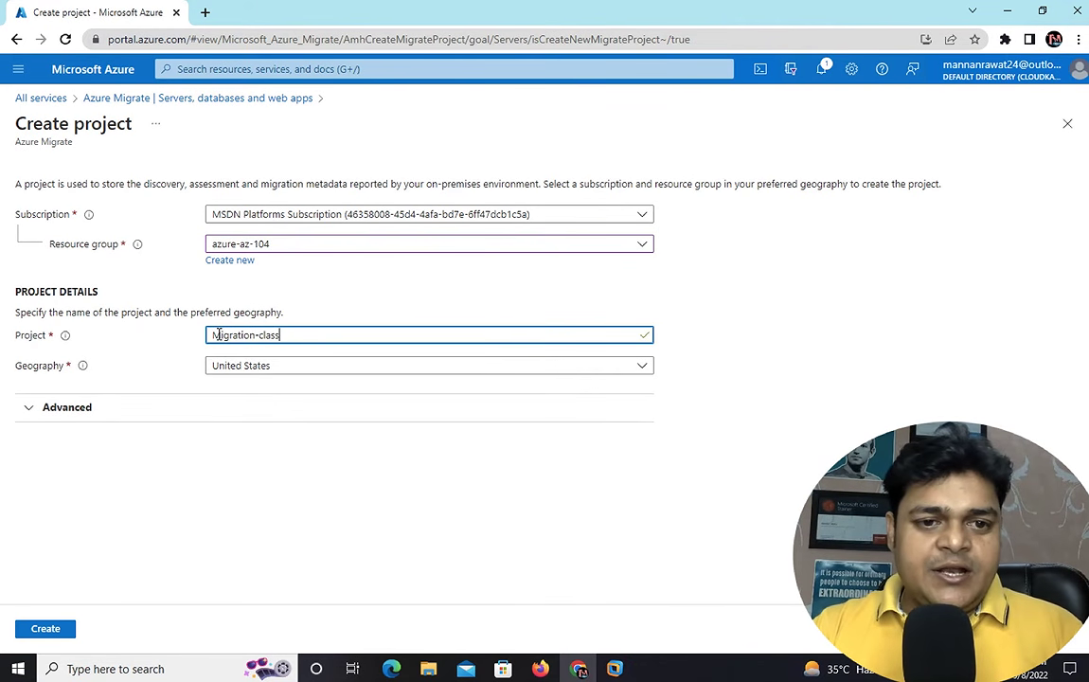
left_click(305, 368)
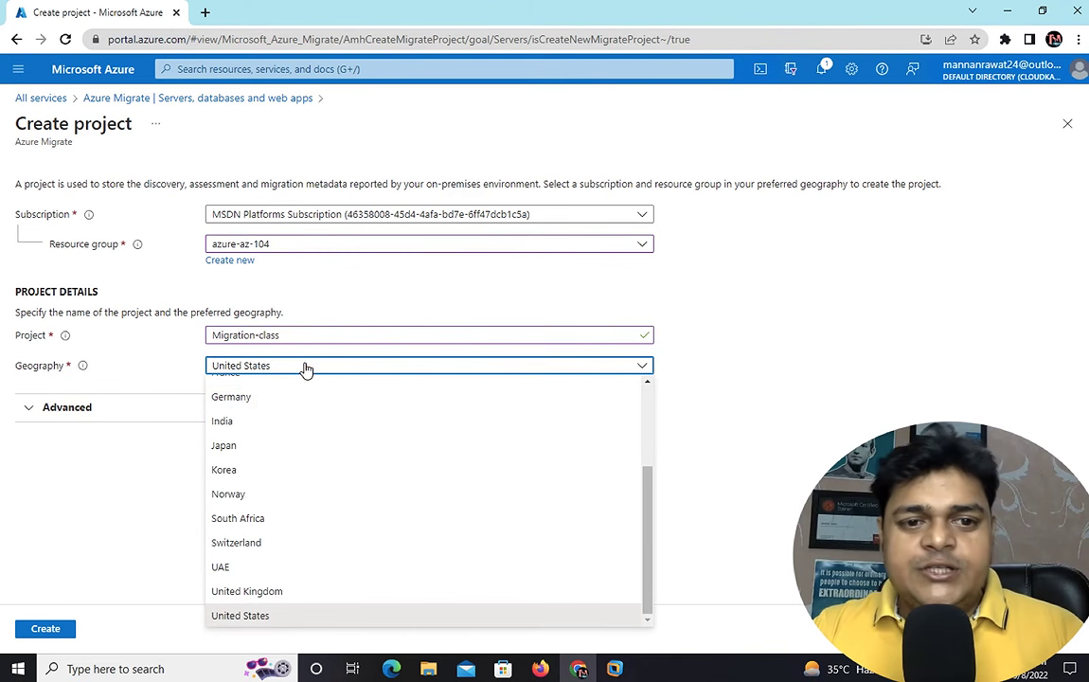
left_click(255, 422)
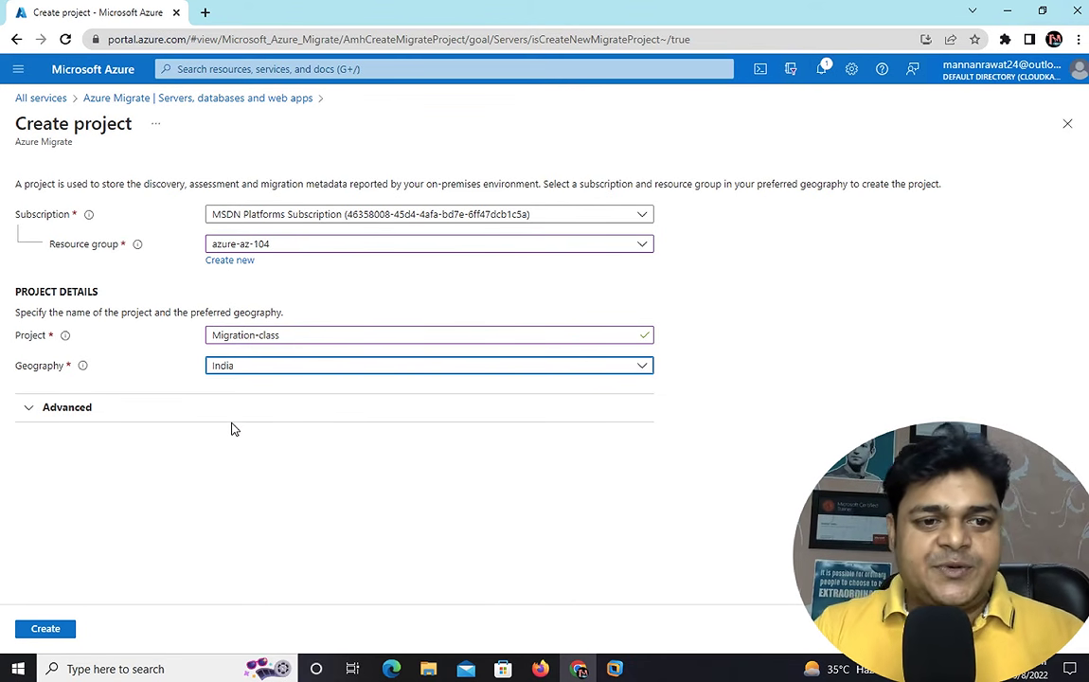
left_click(54, 630)
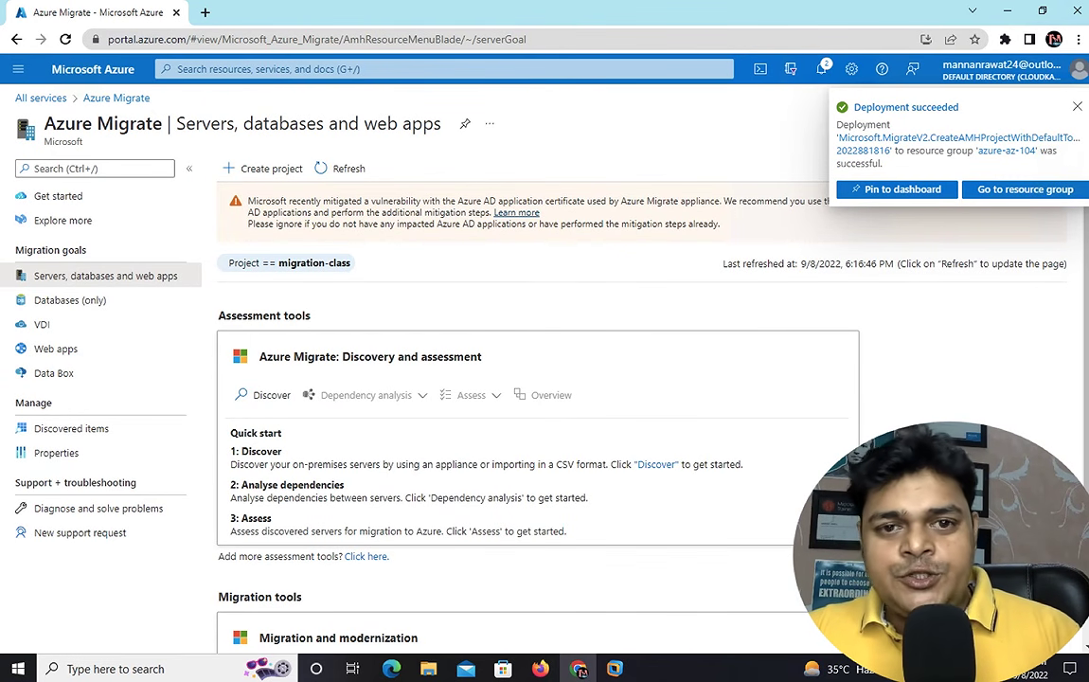
left_click(1077, 107)
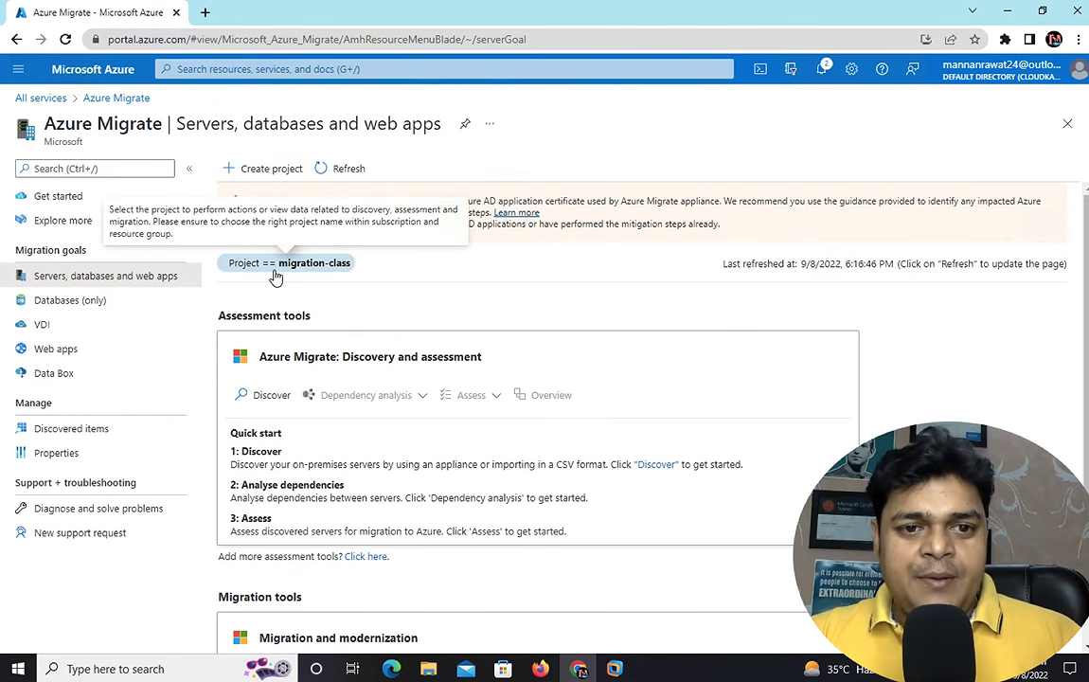
Step: Start appliance-based discovery from the Discovery and assessment tool, choosing "Yes, with VMware vSphere Hypervisor" as the virtualization type
scroll(274, 407, "down", 3)
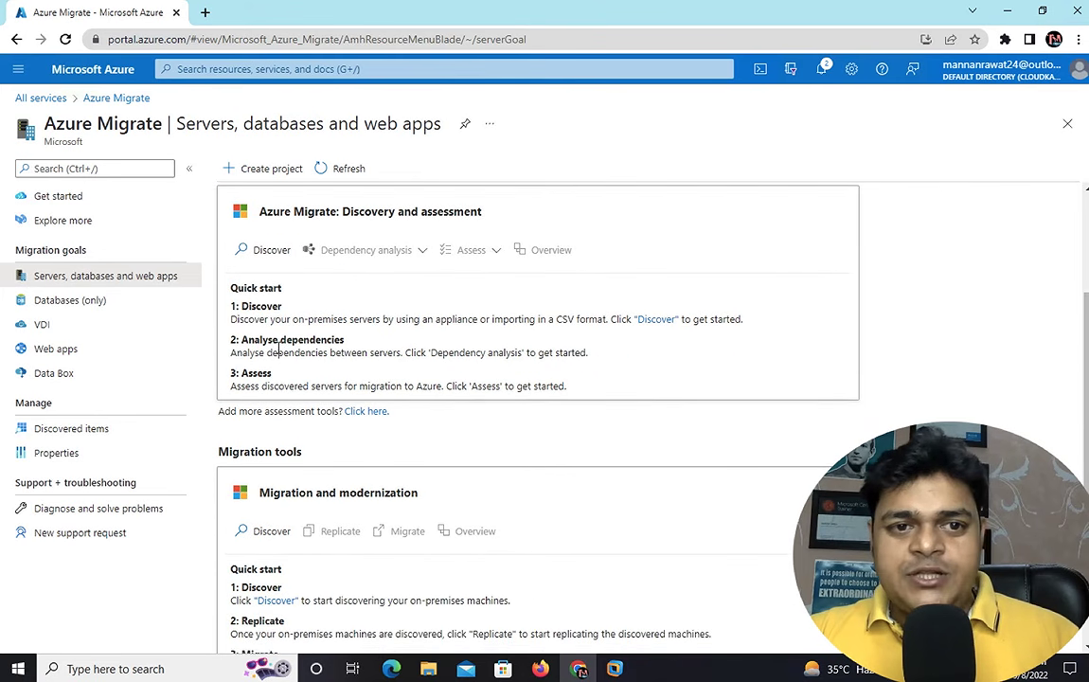
scroll(278, 351, "up", 3)
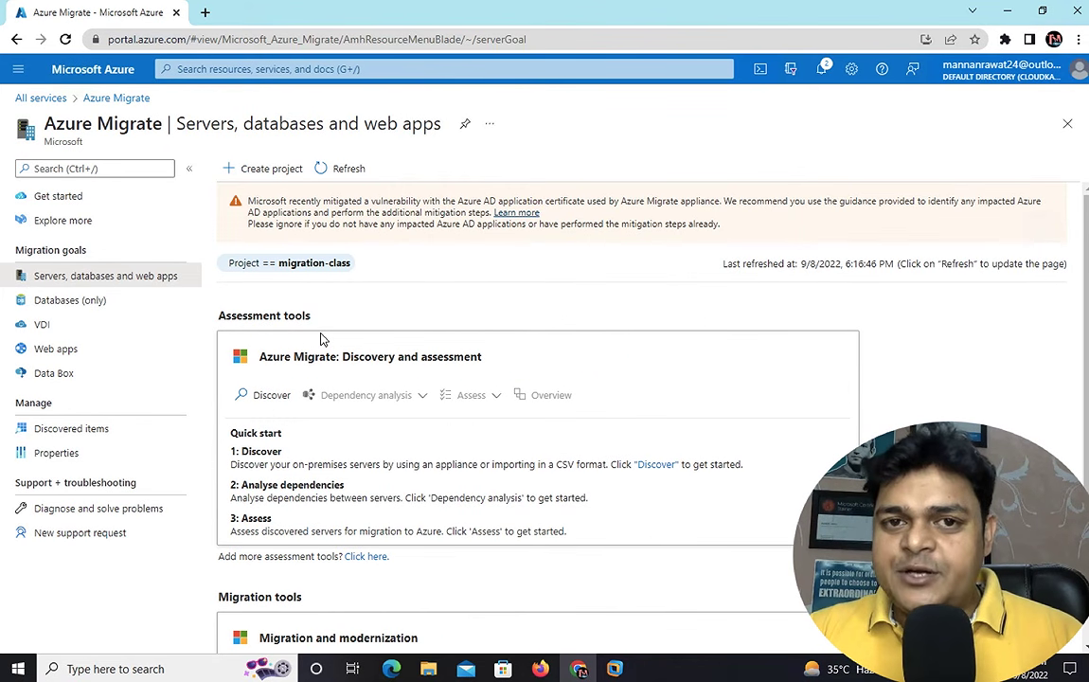
scroll(292, 516, "down", 2)
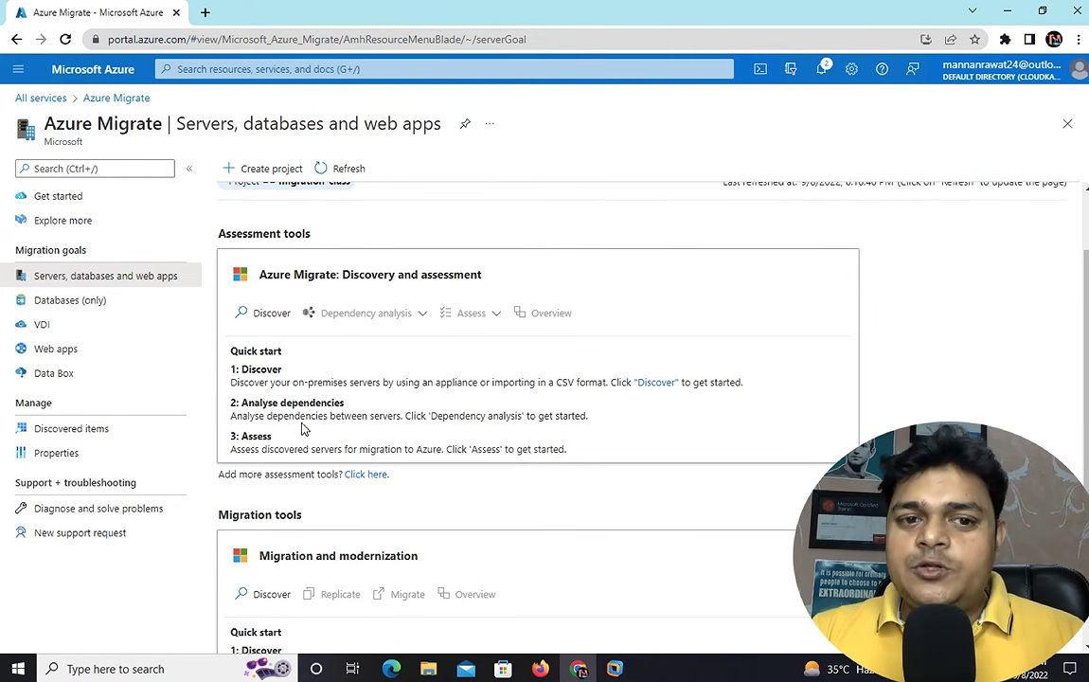
left_click(265, 313)
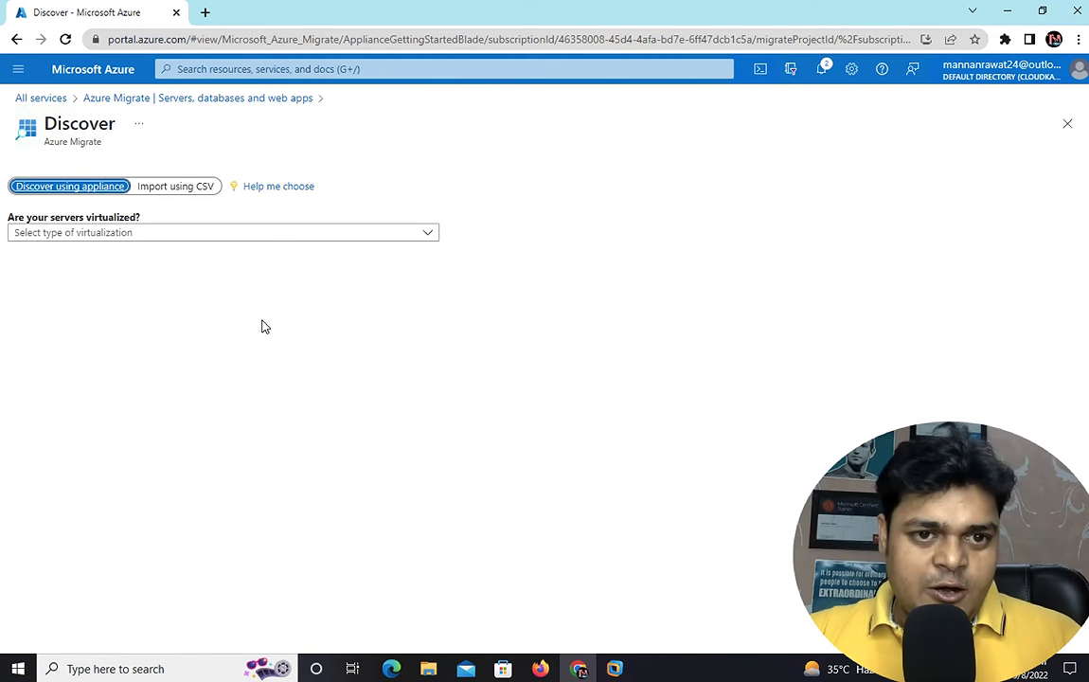
left_click(130, 238)
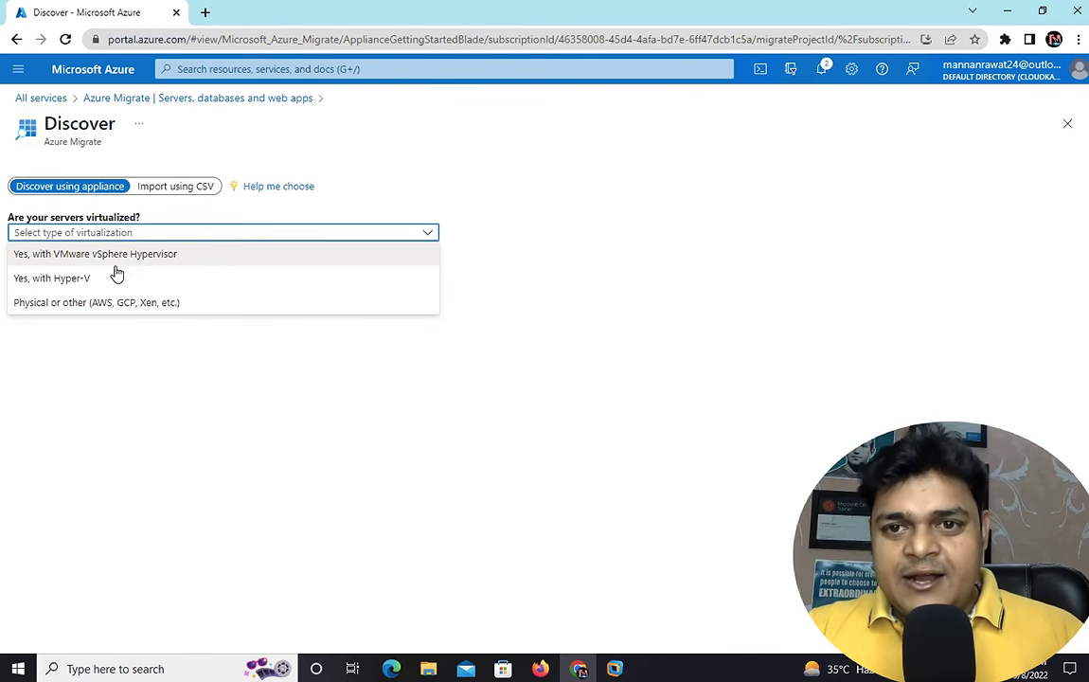
left_click(70, 256)
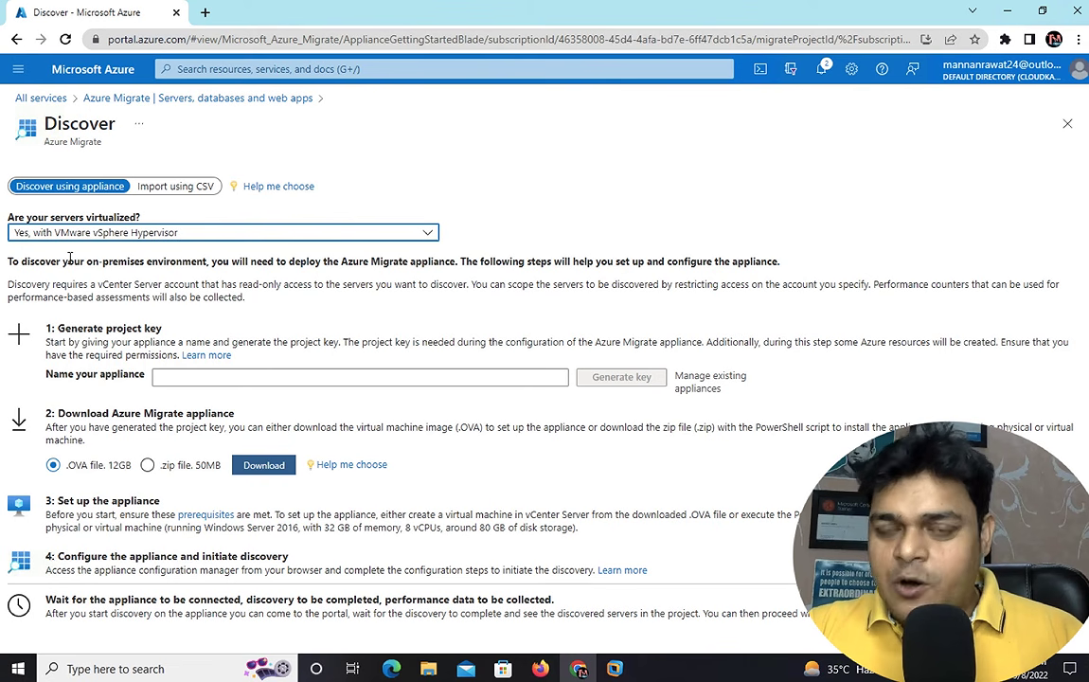
Step: Review the appliance instructions for the Hyper-V and "Physical or other (AWS, GCP, Xen, etc.)" options, and reselect "Yes, with VMware vSphere Hypervisor"
left_click(101, 228)
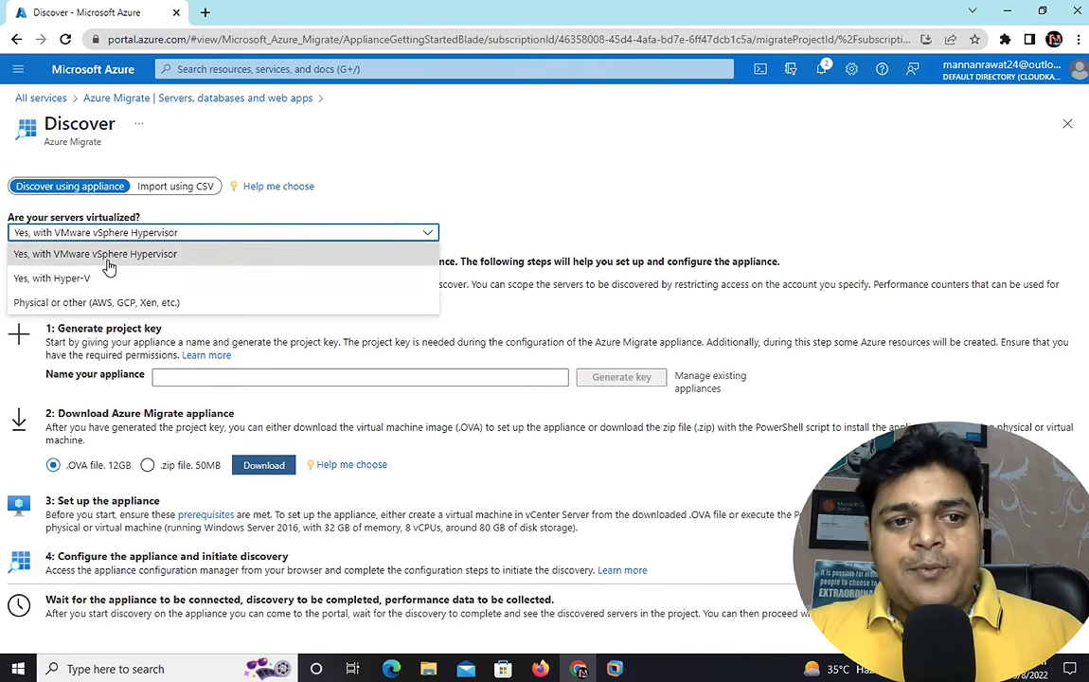
left_click(89, 278)
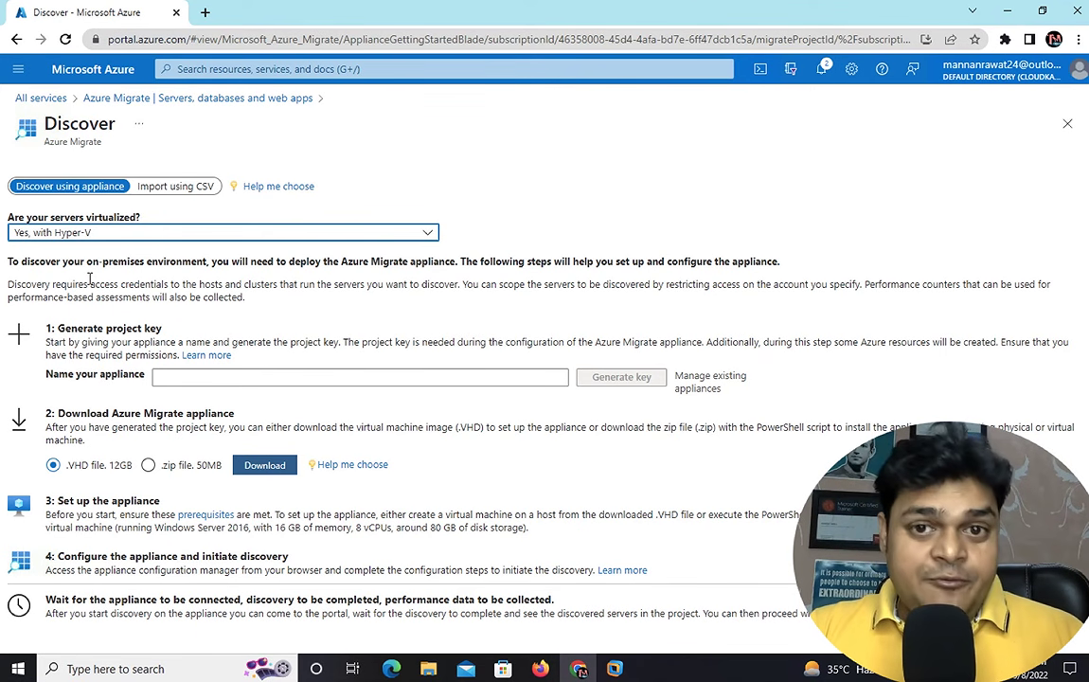
left_click(63, 236)
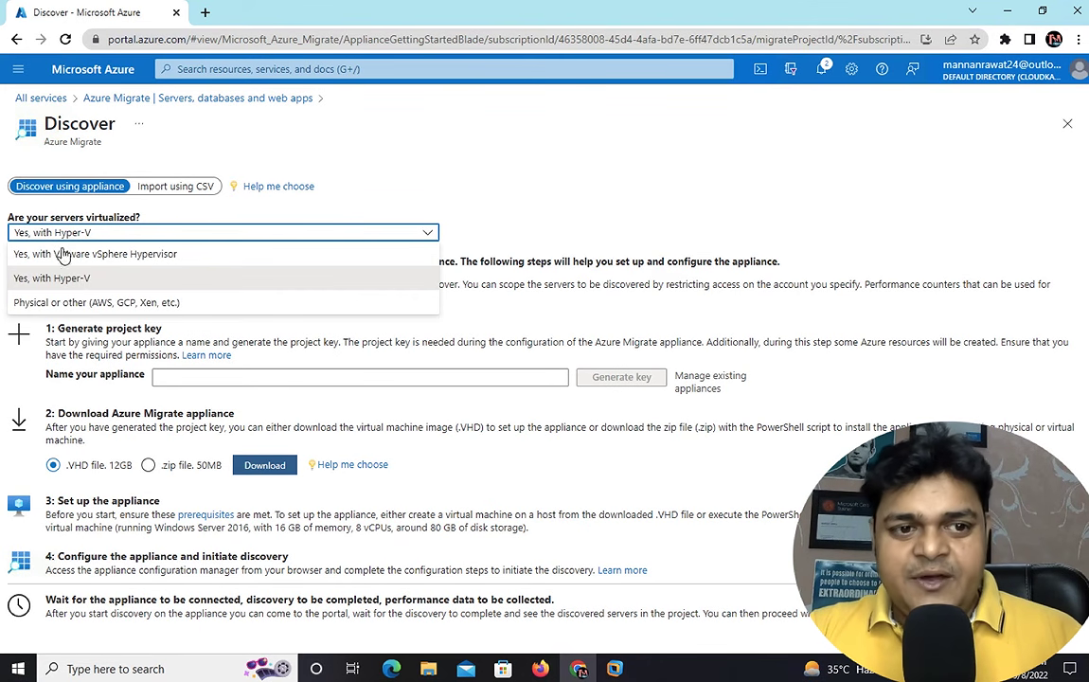
left_click(68, 299)
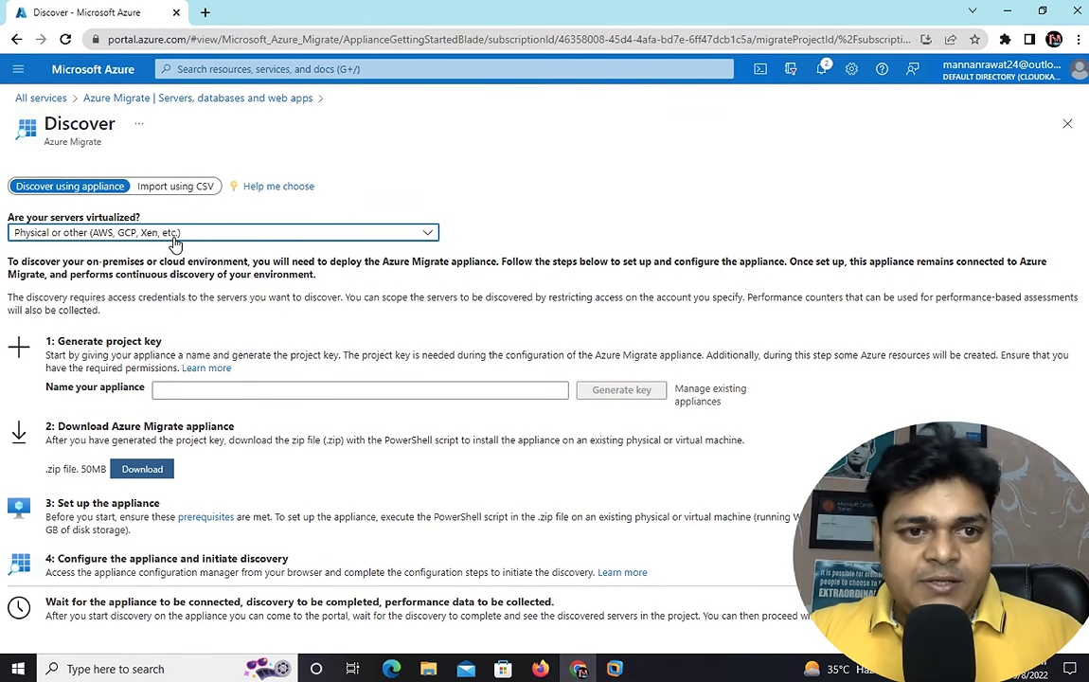
left_click(54, 237)
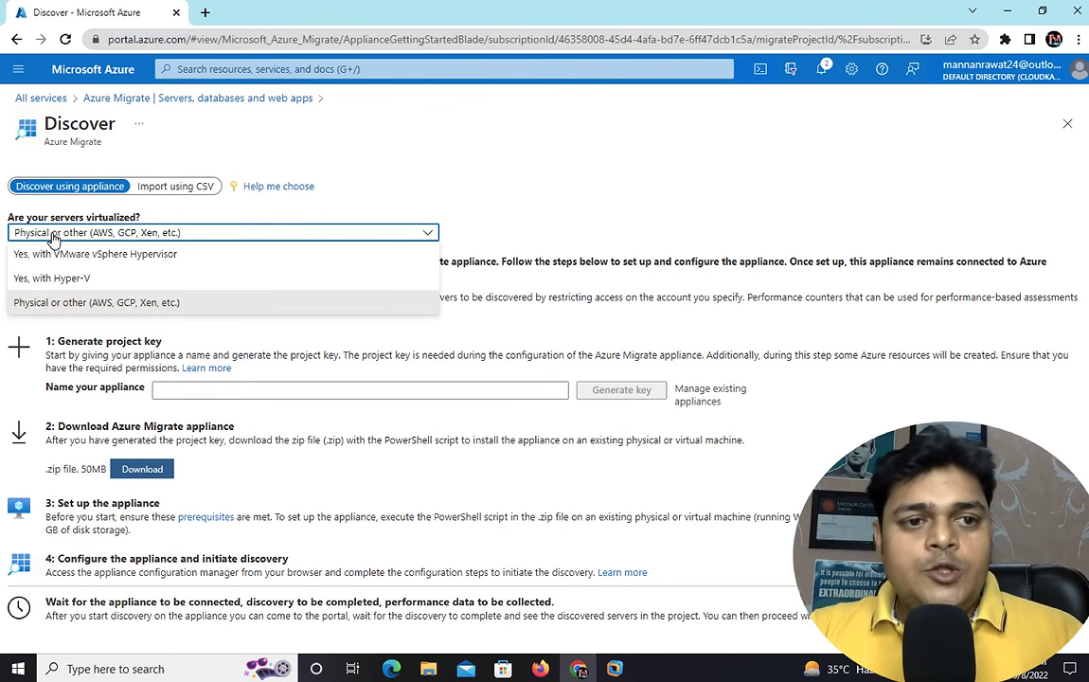
left_click(73, 254)
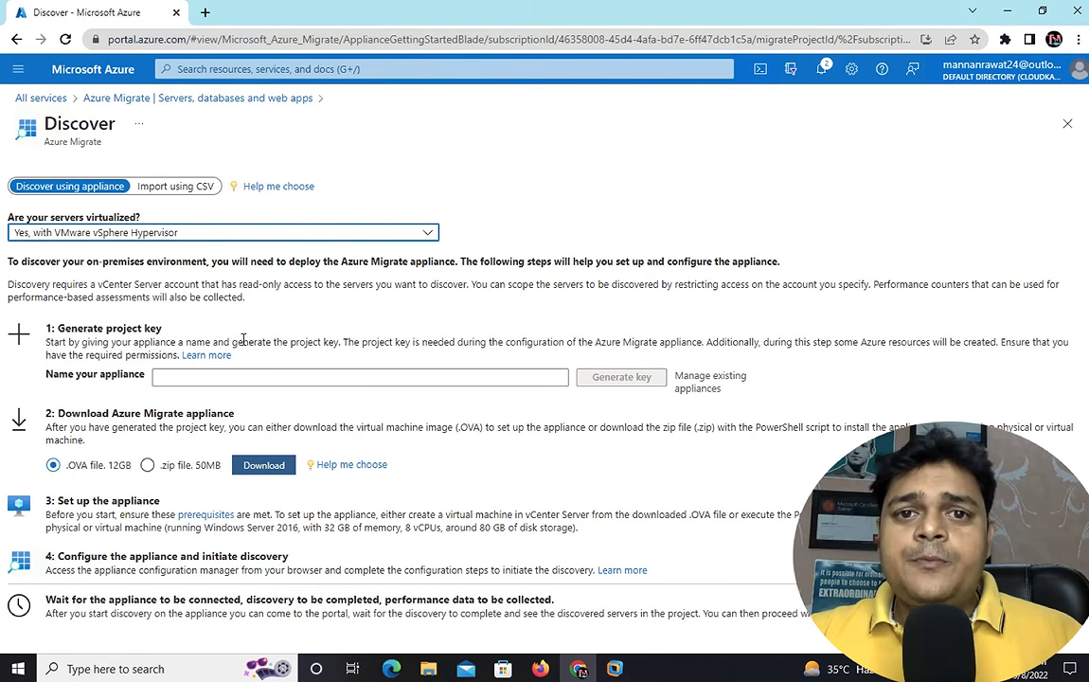
Step: Name the appliance migrationclass and generate its project key
left_click(281, 378)
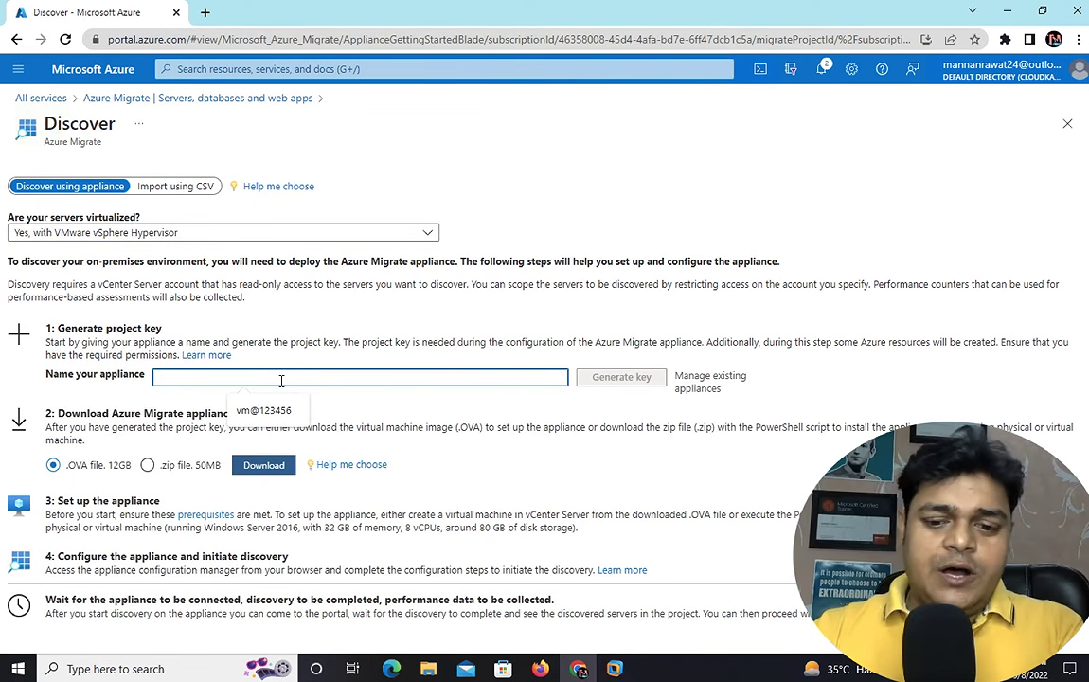
type("migra")
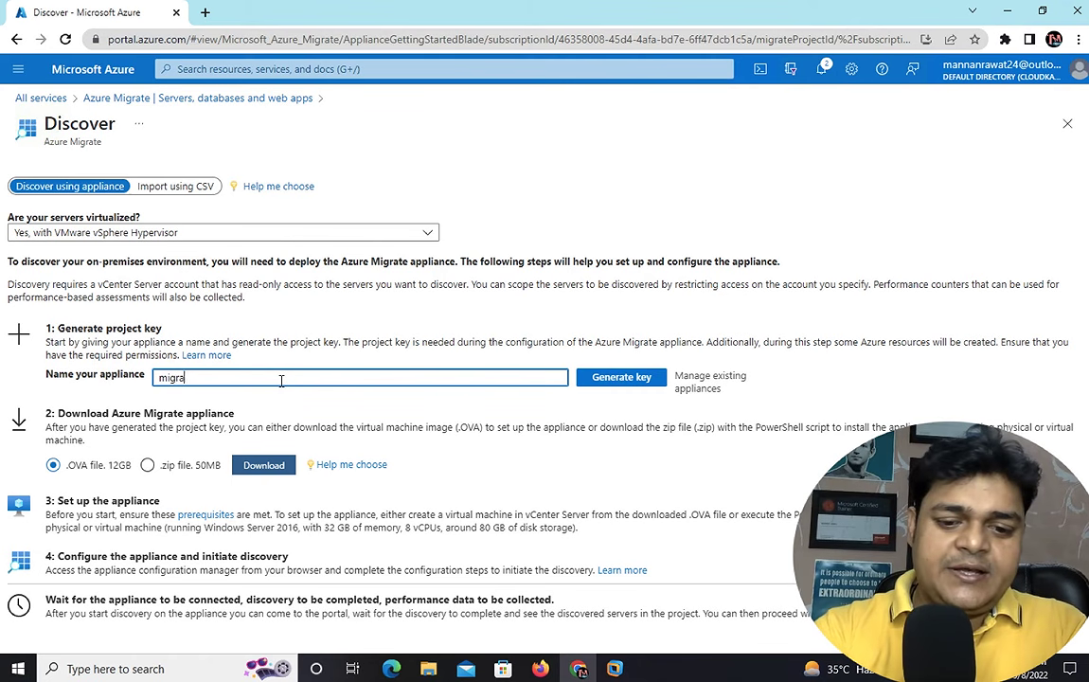
type("tion-")
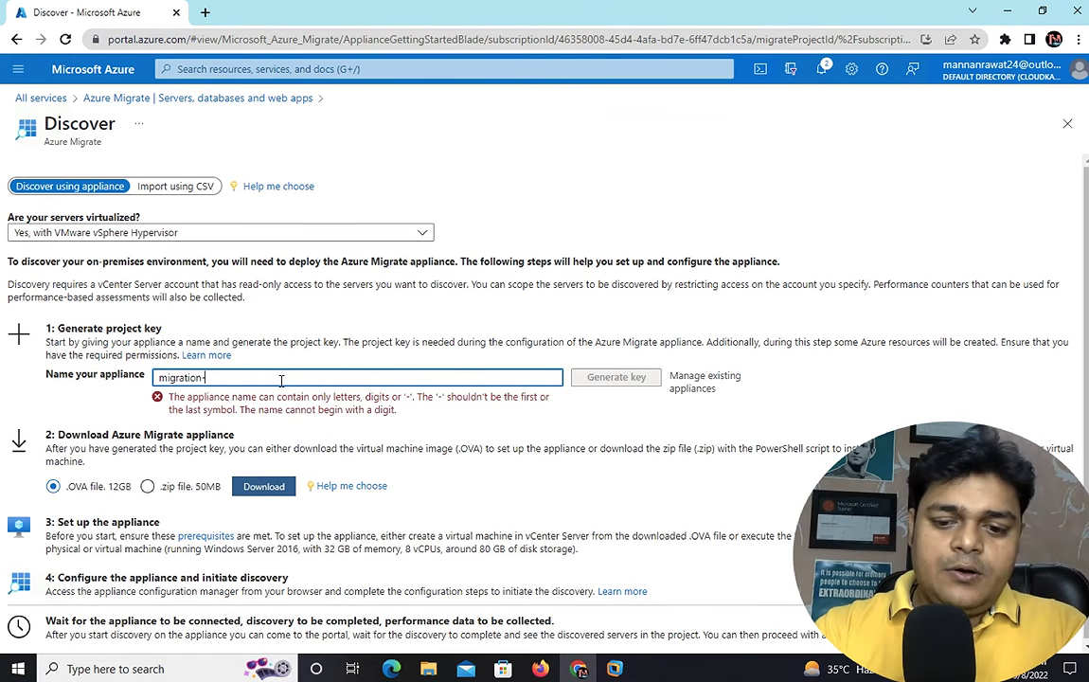
type("class-vm")
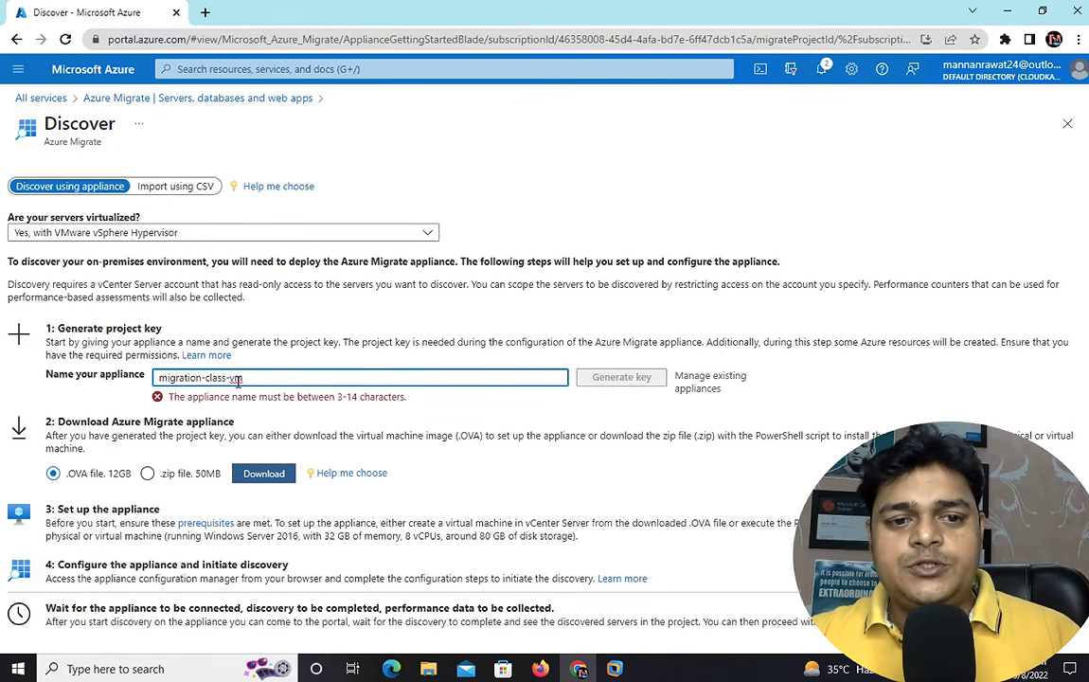
left_click(232, 378)
key("BackSpace")
left_click(205, 377)
key("BackSpace")
key("BackSpace")
key("BackSpace")
key("BackSpace")
key("BackSpace")
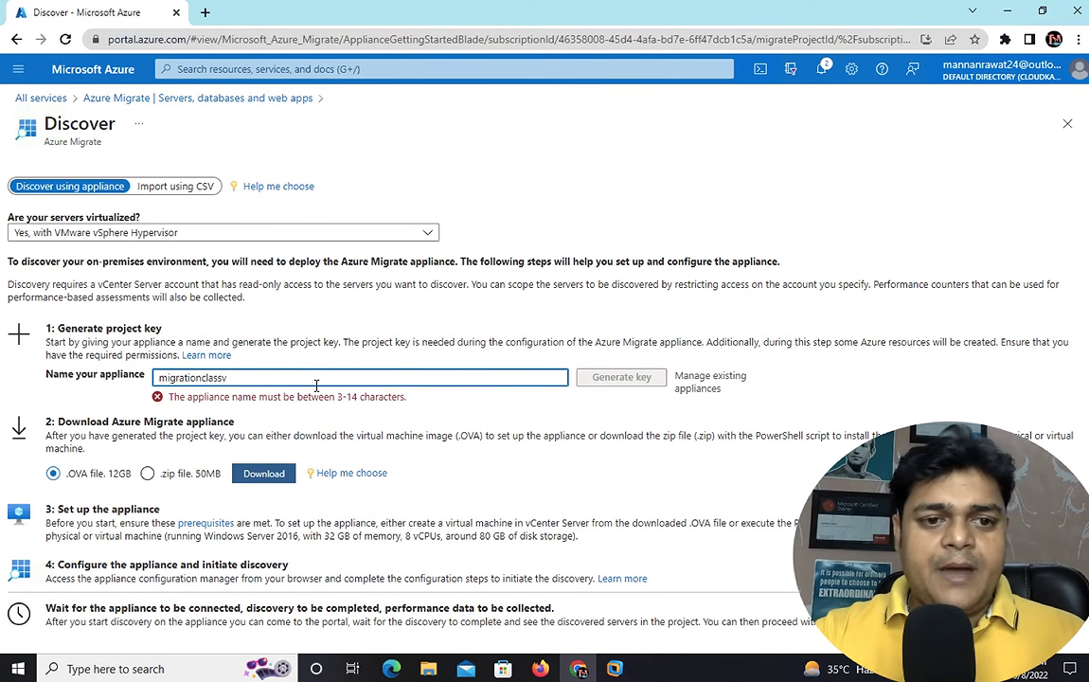
type("ss")
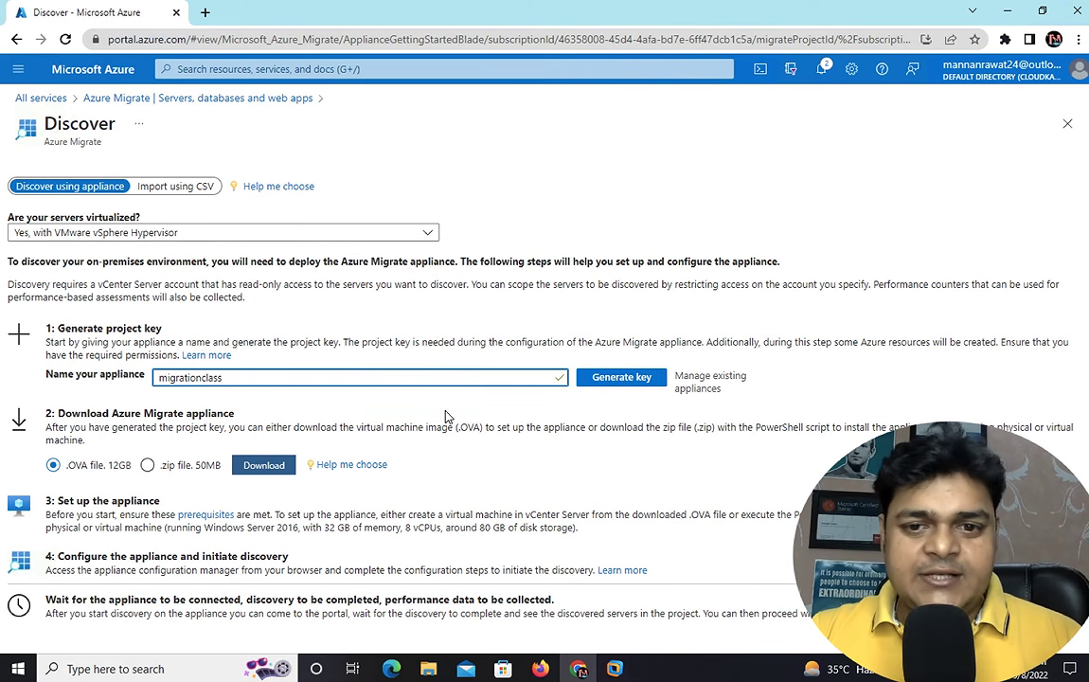
left_click(625, 377)
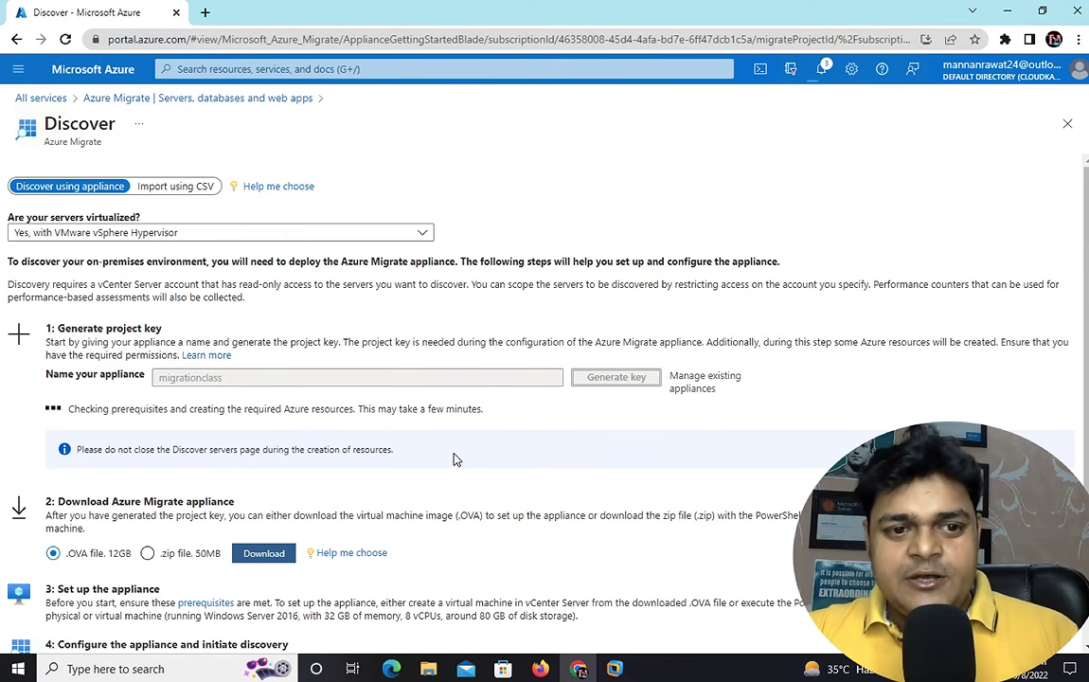
scroll(452, 456, "down", 1)
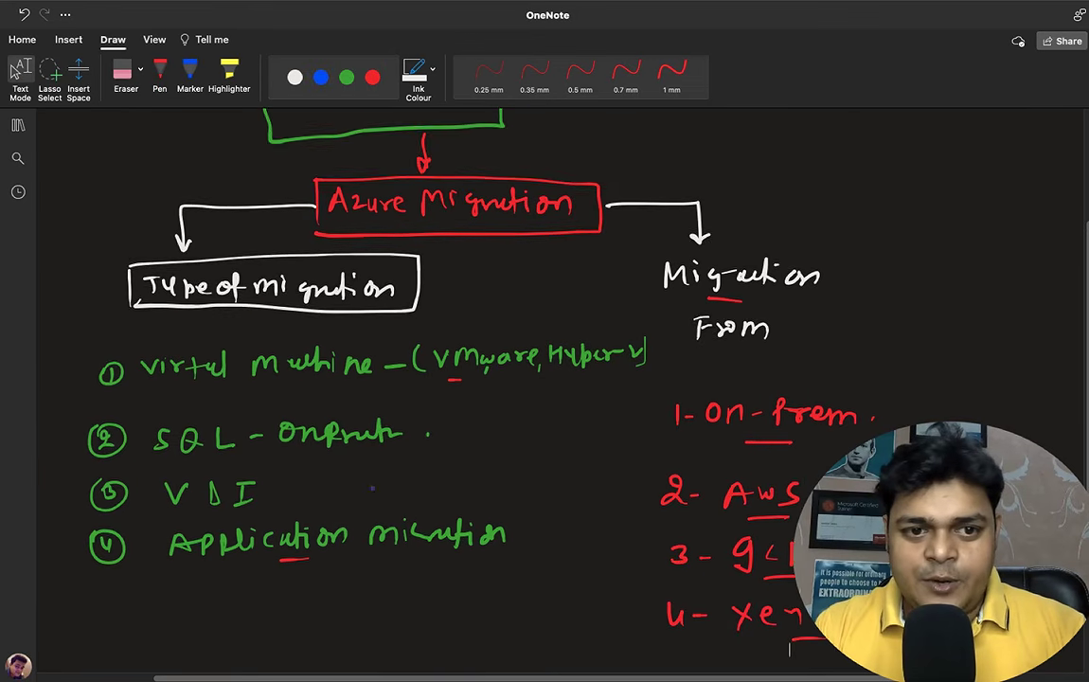
Step: In OneNote, draw a large white box and a small white box labelled ESXI on an empty area of the page
scroll(371, 525, "down", 5)
scroll(372, 525, "up", 1)
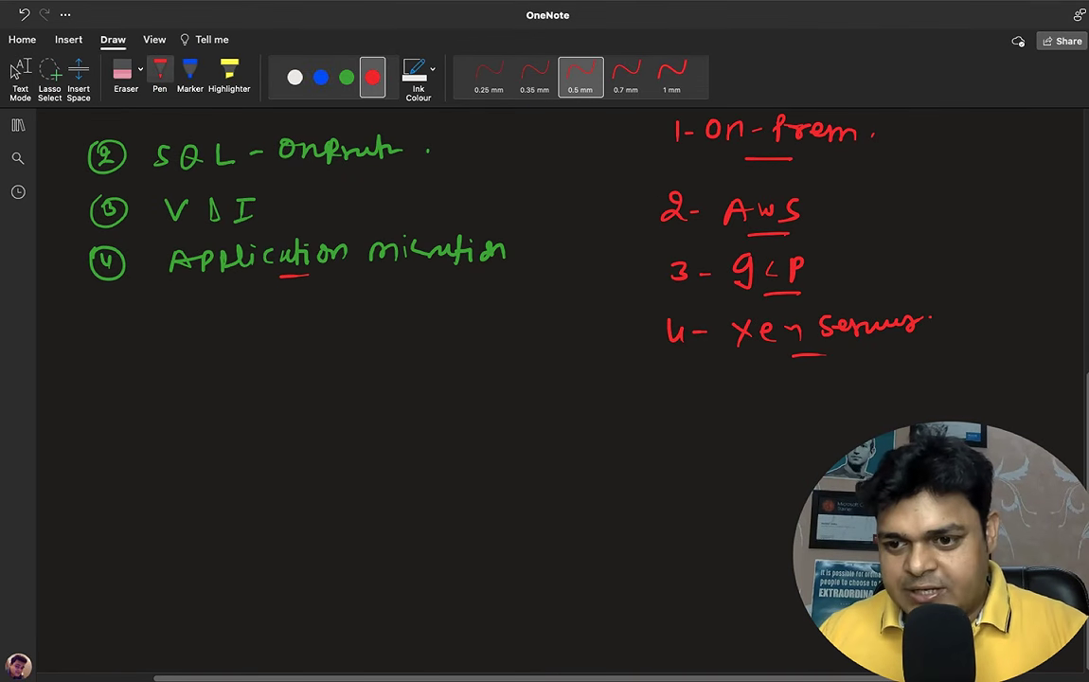
scroll(343, 285, "down", 3)
scroll(343, 285, "down", 3)
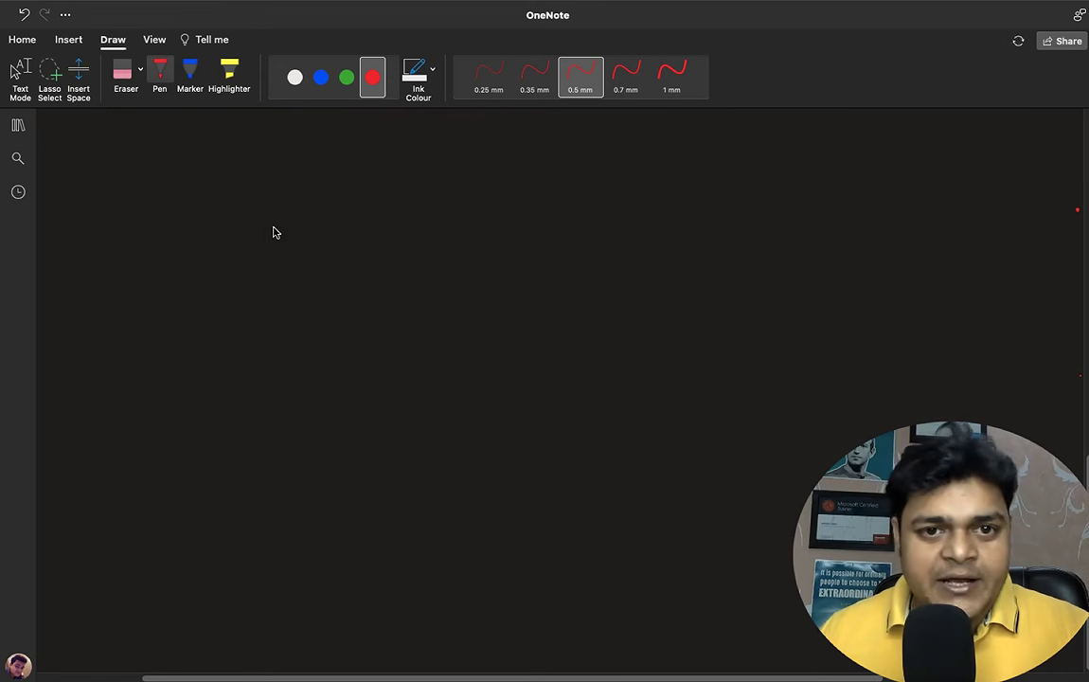
left_click(295, 77)
mouse_move(94, 167)
left_mouse_down()
mouse_move(98, 277)
mouse_move(299, 241)
mouse_move(182, 289)
mouse_move(101, 286)
left_mouse_up()
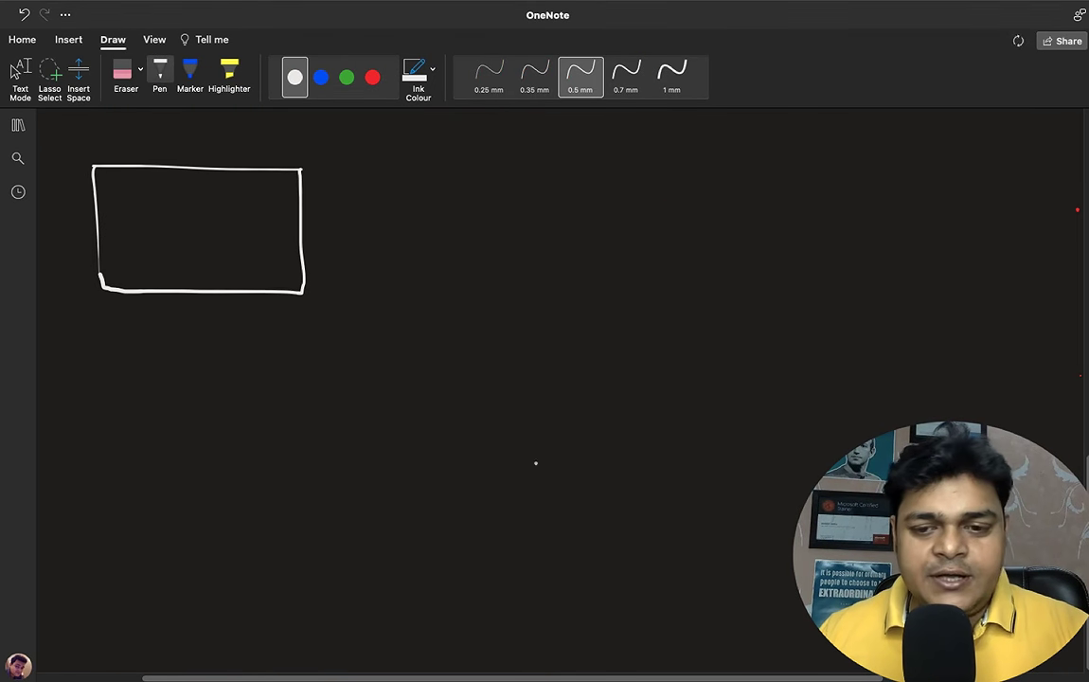
mouse_move(701, 486)
left_mouse_down()
mouse_move(700, 554)
mouse_move(745, 544)
mouse_move(688, 551)
mouse_move(698, 589)
mouse_move(701, 575)
mouse_move(703, 593)
mouse_move(748, 593)
mouse_move(754, 575)
left_mouse_up()
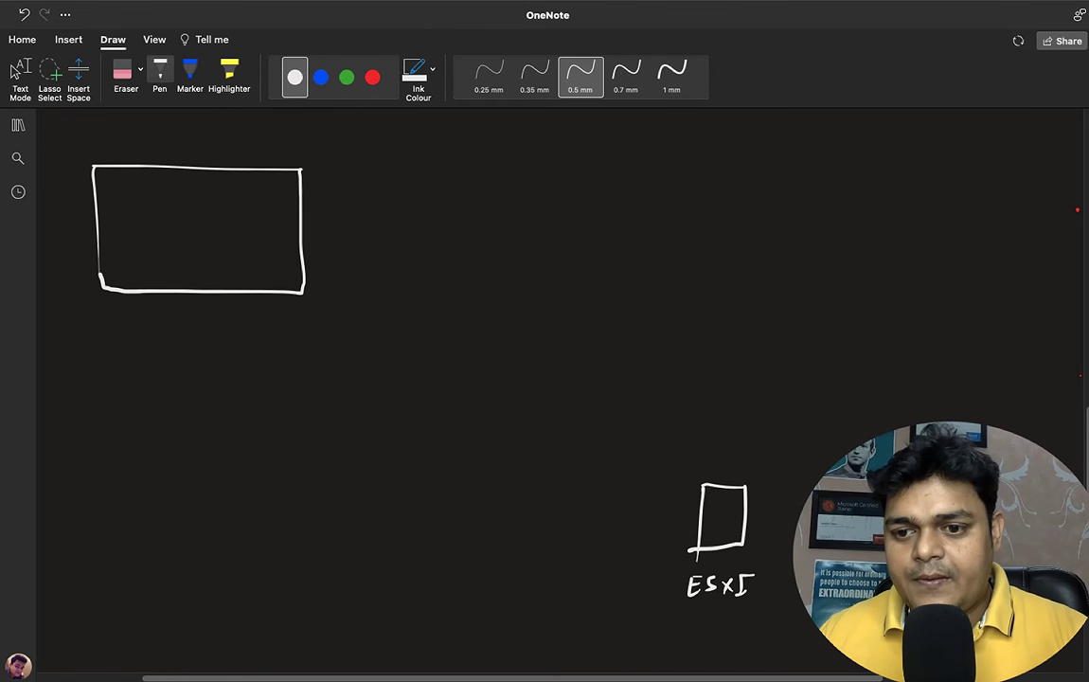
Step: Draw four small red machines linked to the ESXI box, plus a red line leading out of its other side
left_click(372, 77)
mouse_move(627, 479)
left_mouse_down()
mouse_move(627, 493)
mouse_move(648, 494)
mouse_move(629, 526)
mouse_move(649, 530)
mouse_move(631, 557)
mouse_move(649, 549)
left_mouse_up()
mouse_move(633, 462)
left_mouse_down()
mouse_move(633, 474)
mouse_move(654, 471)
mouse_move(651, 461)
mouse_move(698, 506)
mouse_move(697, 537)
mouse_move(796, 521)
left_mouse_up()
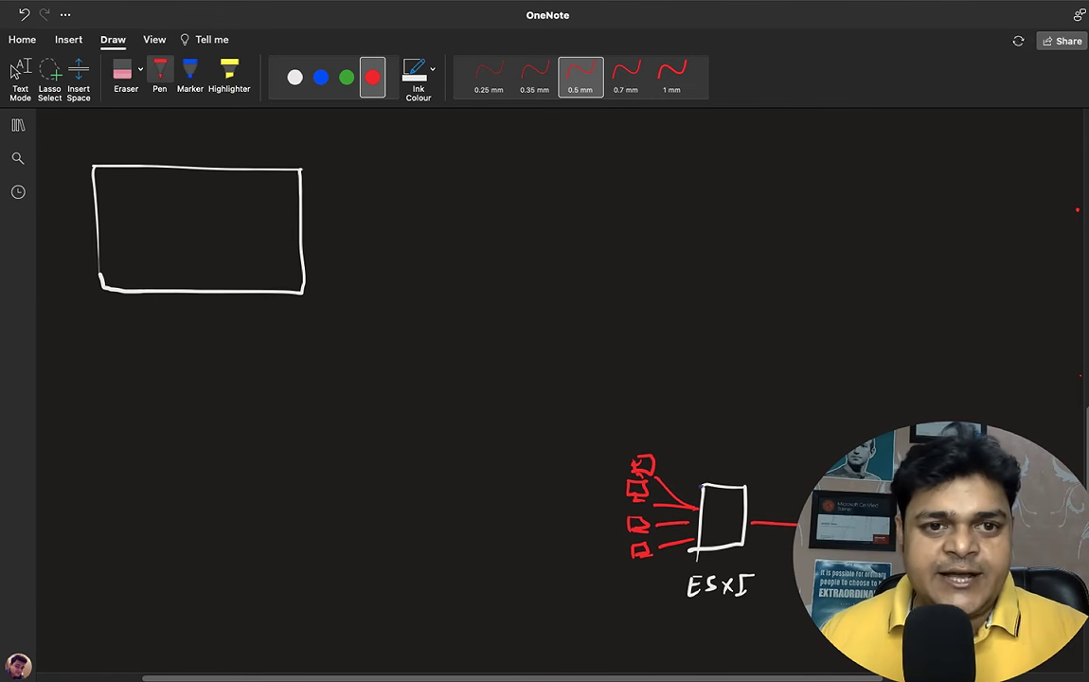
Step: Label the large box "Azure migrate" in red, with a down arrow to a green "Discover" and an arrow leading out of the box
left_click_drag(108, 201, 259, 192)
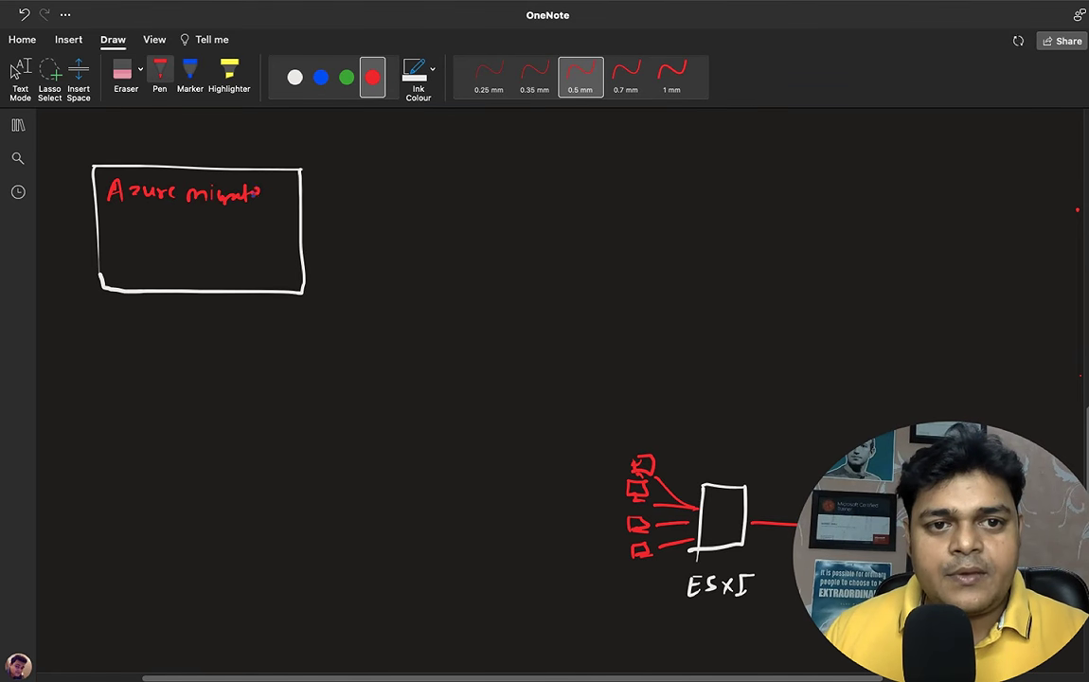
left_click_drag(193, 215, 194, 229)
mouse_move(185, 229)
left_mouse_down()
mouse_move(202, 228)
mouse_move(177, 258)
mouse_move(325, 254)
left_mouse_up()
left_click(347, 76)
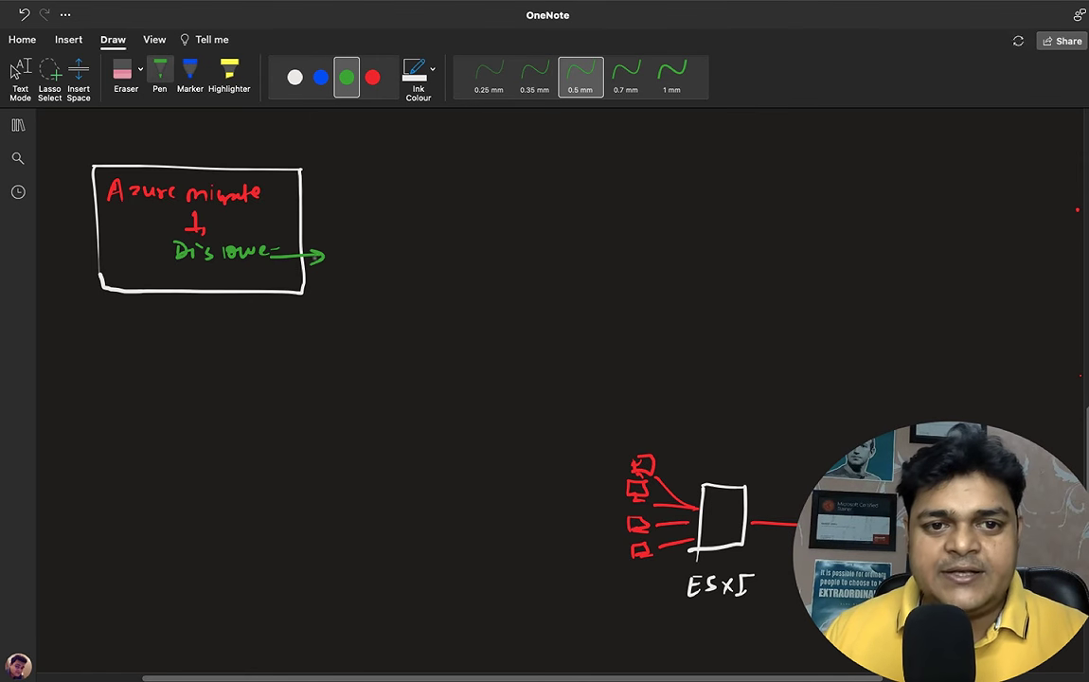
Step: Write "OVA file" in blue beside the Discover arrow and frame it with a box
left_click(321, 77)
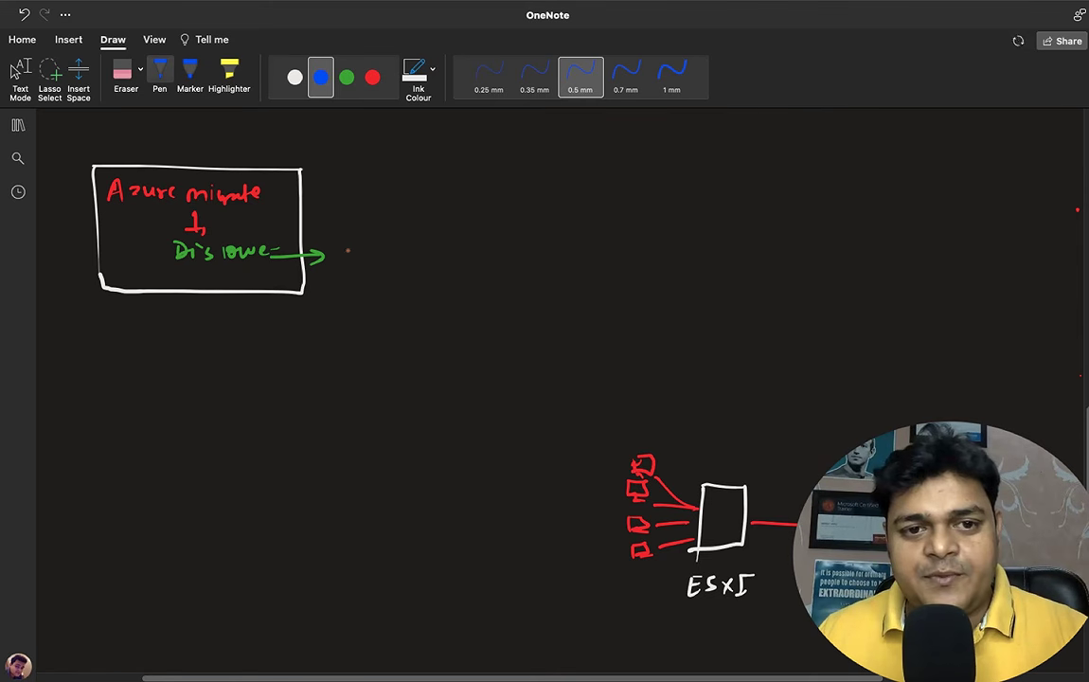
mouse_move(349, 251)
left_mouse_down()
mouse_move(375, 265)
mouse_move(384, 248)
mouse_move(382, 256)
mouse_move(402, 250)
mouse_move(408, 268)
mouse_move(431, 271)
left_mouse_up()
mouse_move(433, 244)
left_mouse_down()
mouse_move(453, 242)
mouse_move(462, 268)
mouse_move(508, 266)
left_mouse_up()
mouse_move(343, 271)
left_mouse_down()
mouse_move(355, 236)
mouse_move(491, 234)
mouse_move(403, 274)
mouse_move(334, 270)
left_mouse_up()
Step: Draw the blue flow from the OVA file through an "OVA 12GB" label into the ESXI box, marked "Deploy"
mouse_move(402, 280)
left_mouse_down()
mouse_move(367, 479)
mouse_move(519, 565)
mouse_move(516, 608)
mouse_move(574, 606)
left_mouse_up()
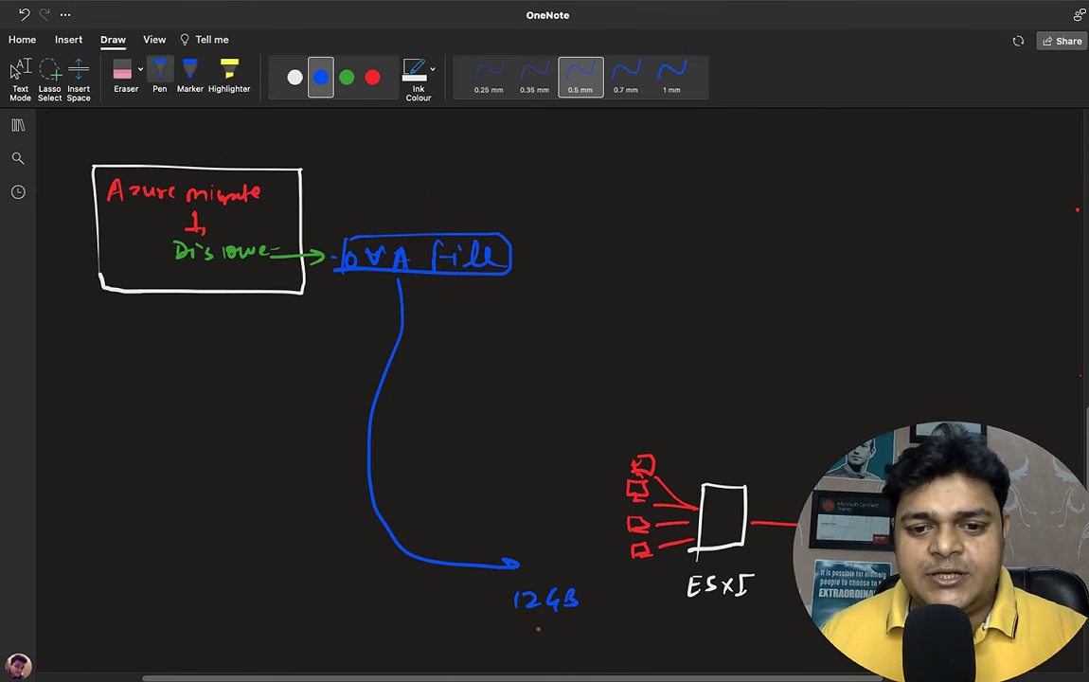
left_click_drag(456, 594, 496, 608)
mouse_move(561, 574)
left_mouse_down()
mouse_move(571, 551)
mouse_move(637, 533)
mouse_move(729, 520)
mouse_move(734, 530)
left_mouse_up()
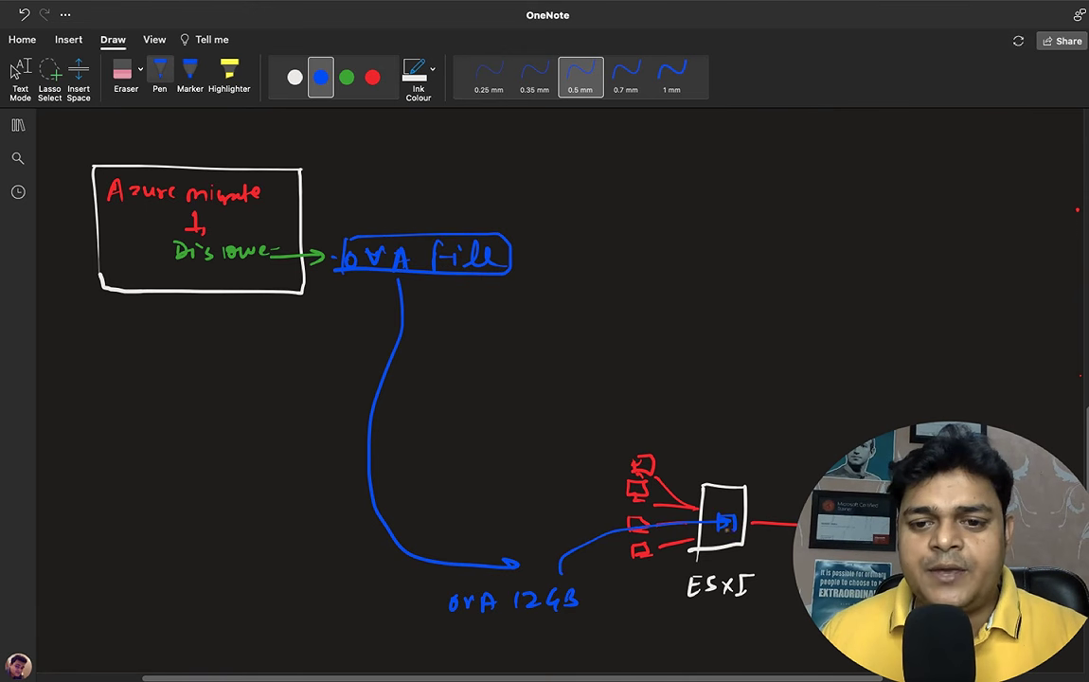
mouse_move(751, 455)
left_mouse_down()
mouse_move(753, 473)
mouse_move(787, 445)
mouse_move(824, 457)
left_mouse_up()
left_click_drag(833, 453, 844, 468)
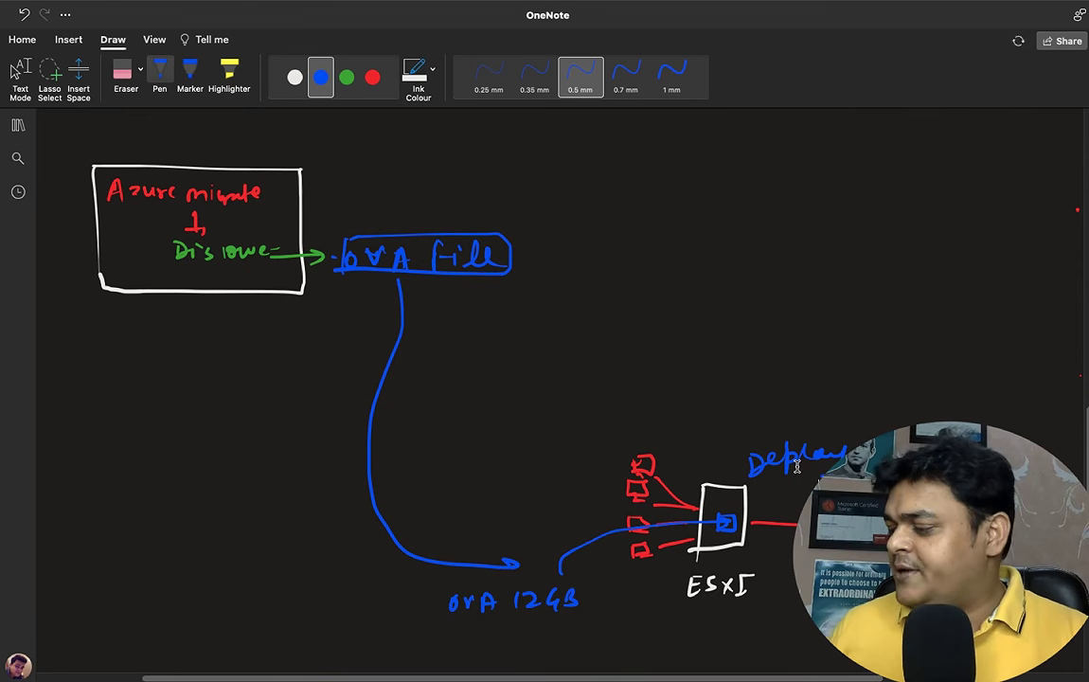
key("Escape")
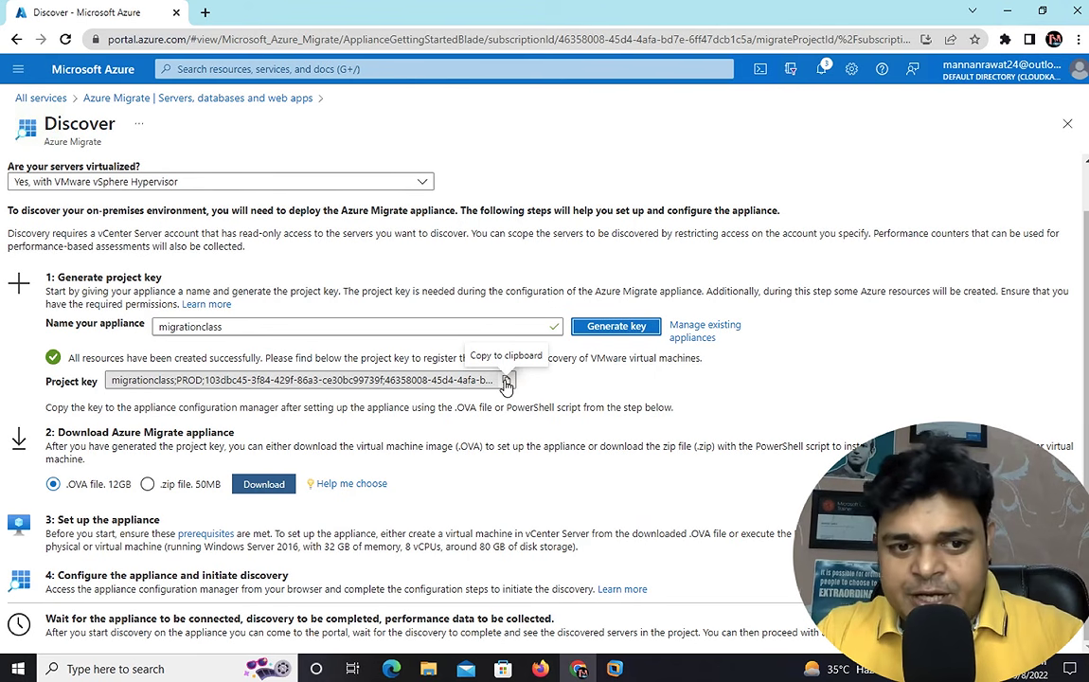
Step: In the Azure portal, copy the generated project key and download the 12GB .OVA appliance file
left_click(507, 381)
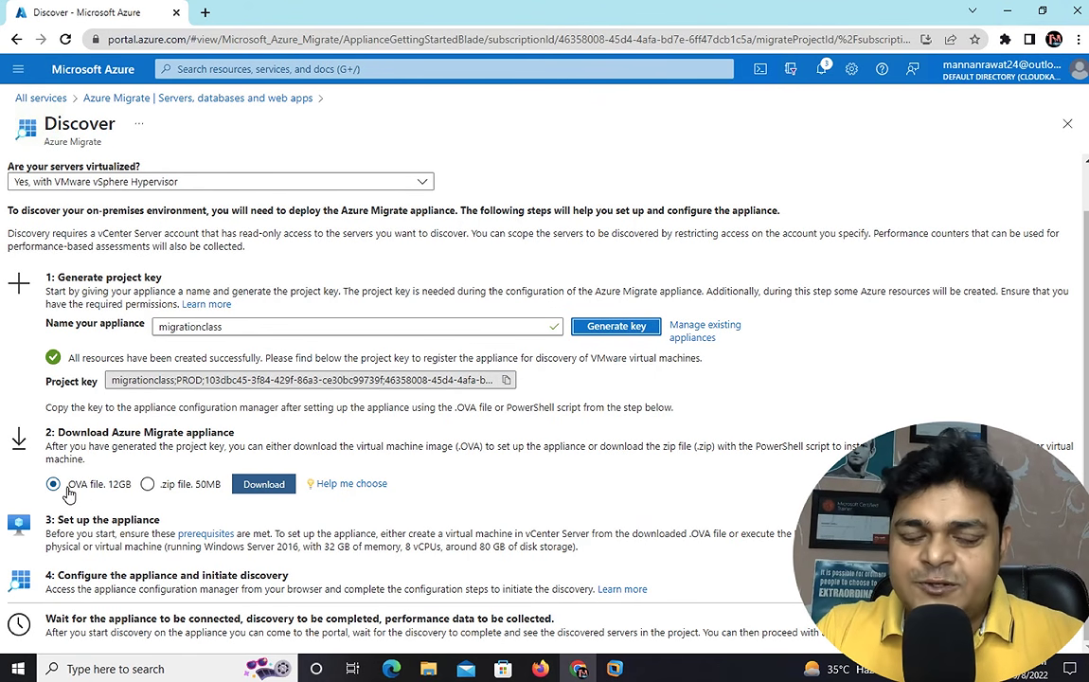
left_click(265, 486)
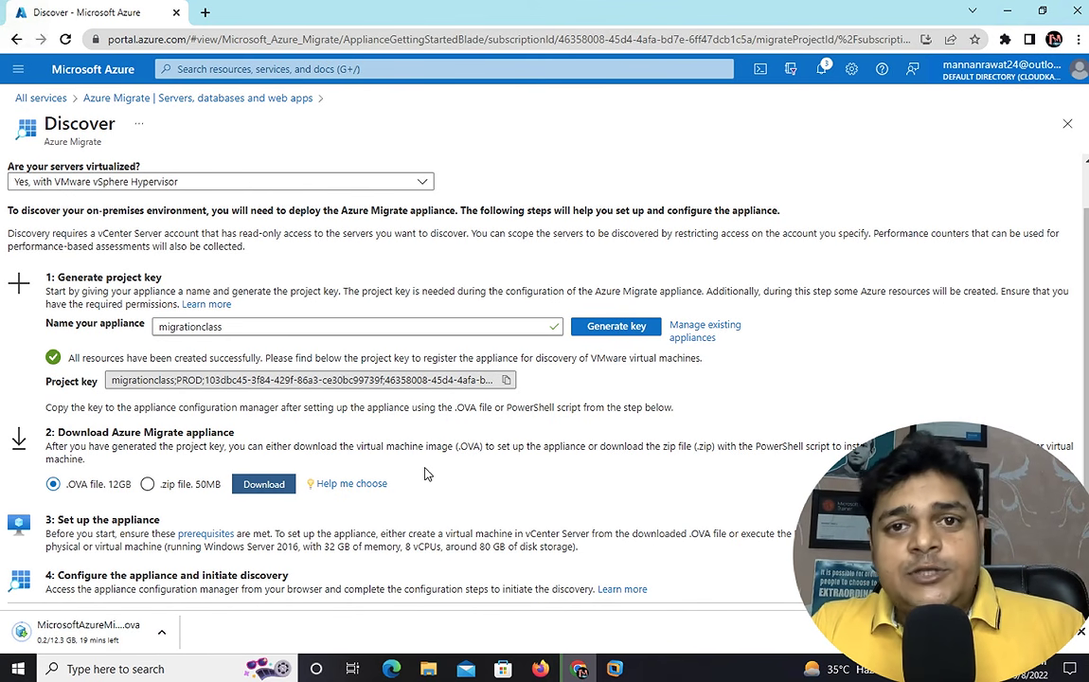
scroll(425, 474, "down", 1)
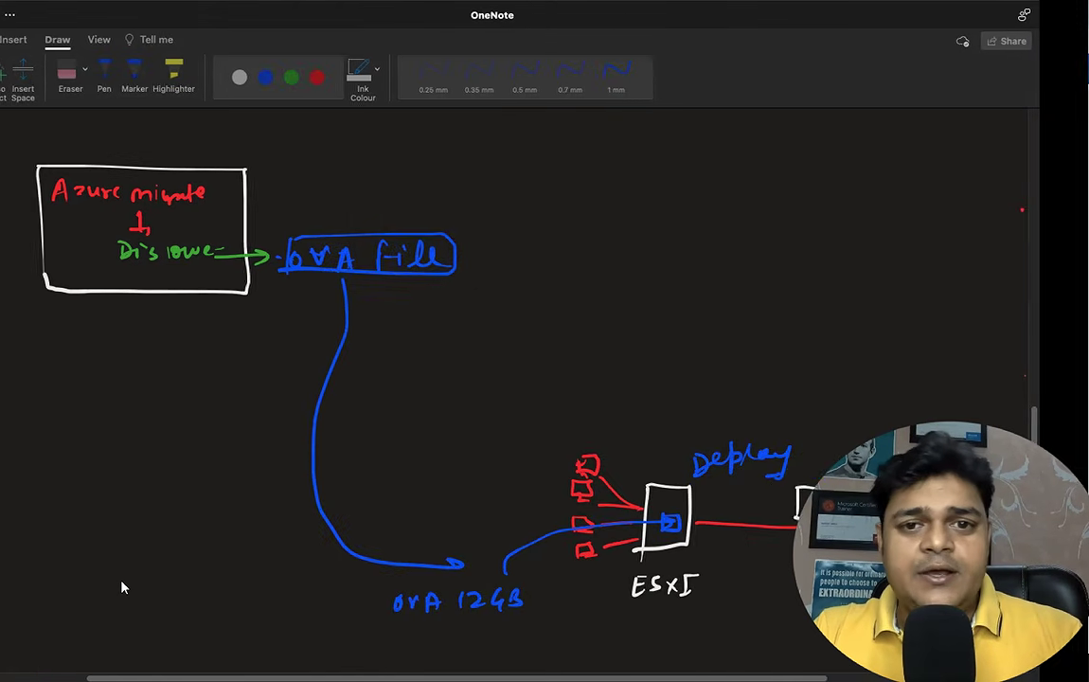
key("ctrl+Left")
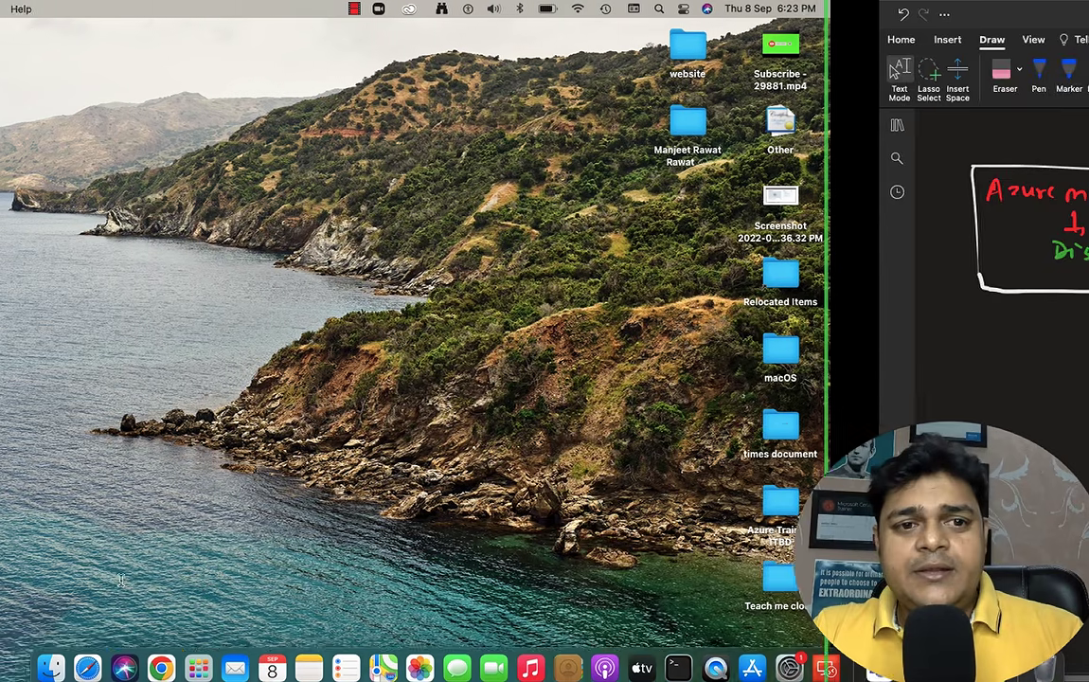